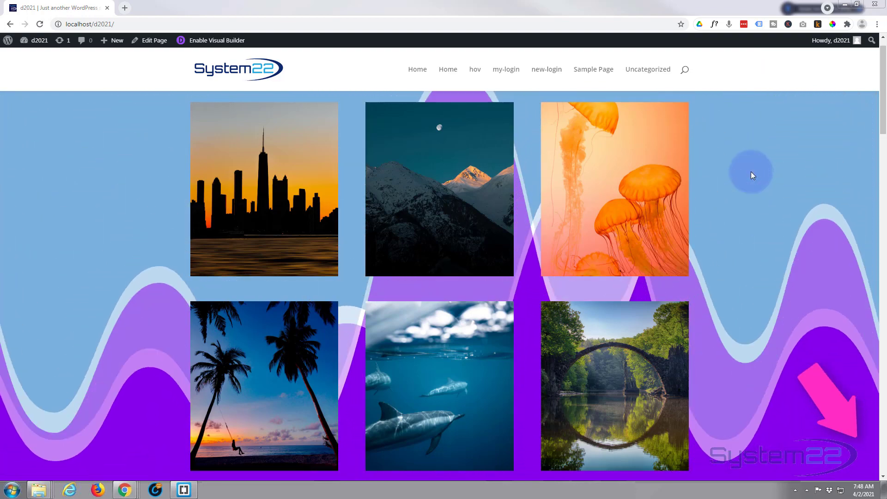
# Step: Scroll down the front end and hover the sunset banner to preview the dolphin call-to-action effect
pyautogui.scroll(-7, 752, 175)
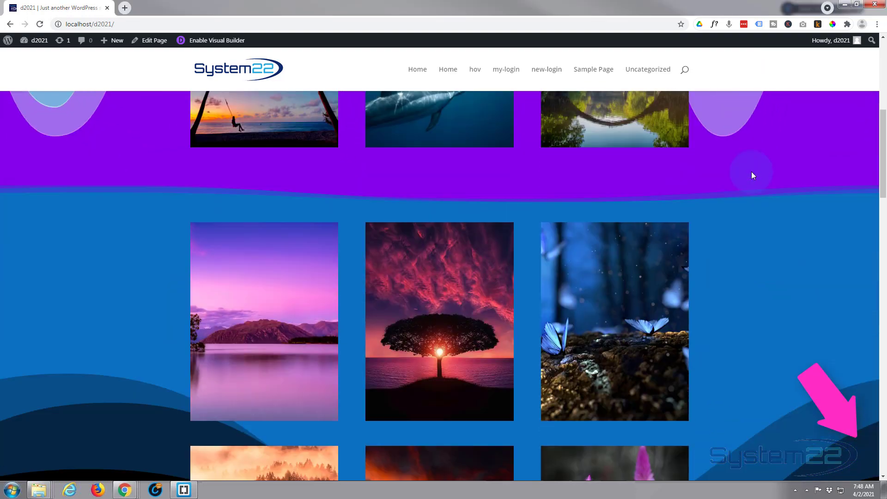
pyautogui.scroll(-12, 753, 174)
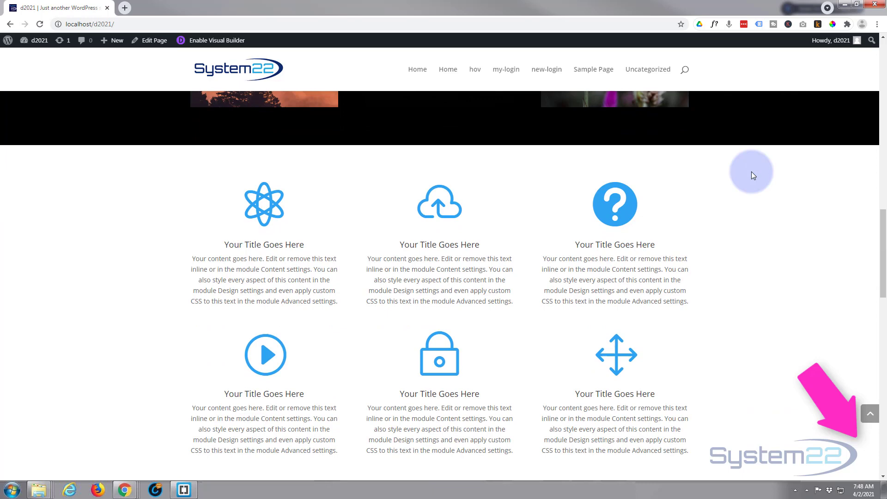
pyautogui.scroll(-6, 751, 175)
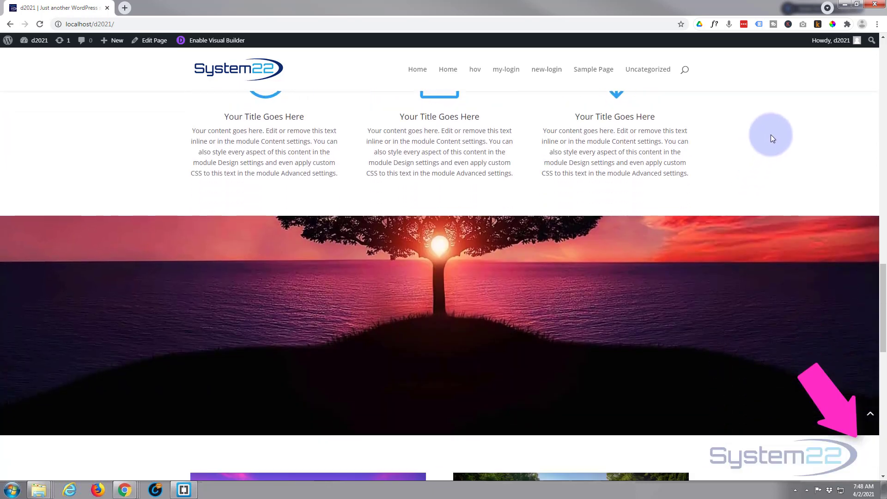
pyautogui.scroll(-1, 771, 135)
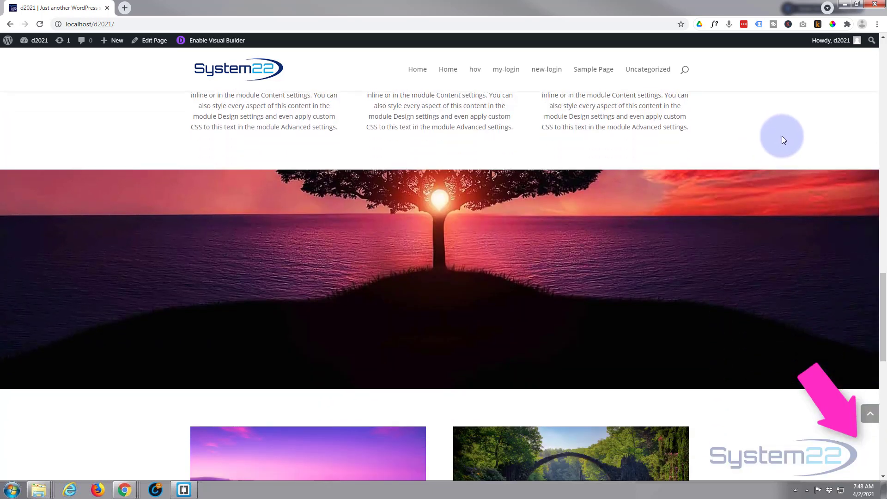
pyautogui.moveTo(656, 248)
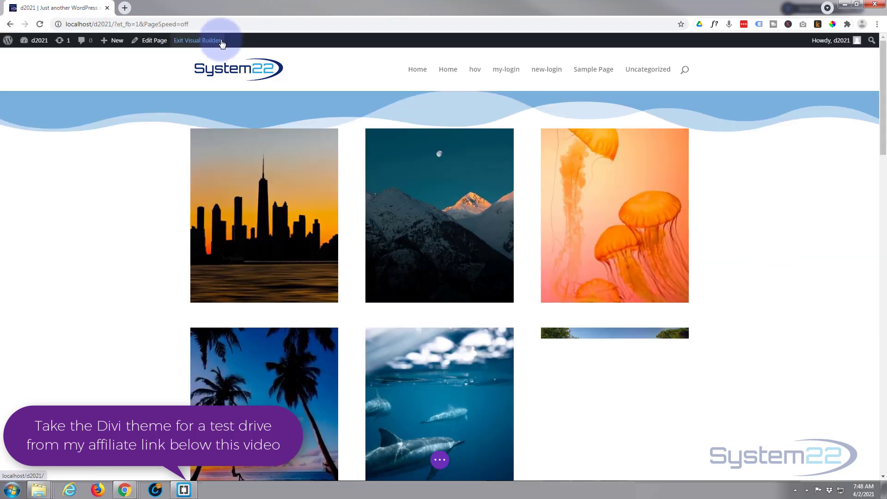
# Step: Add a regular one-column section below the black gallery containing a Call To Action module
pyautogui.scroll(-10, 177, 155)
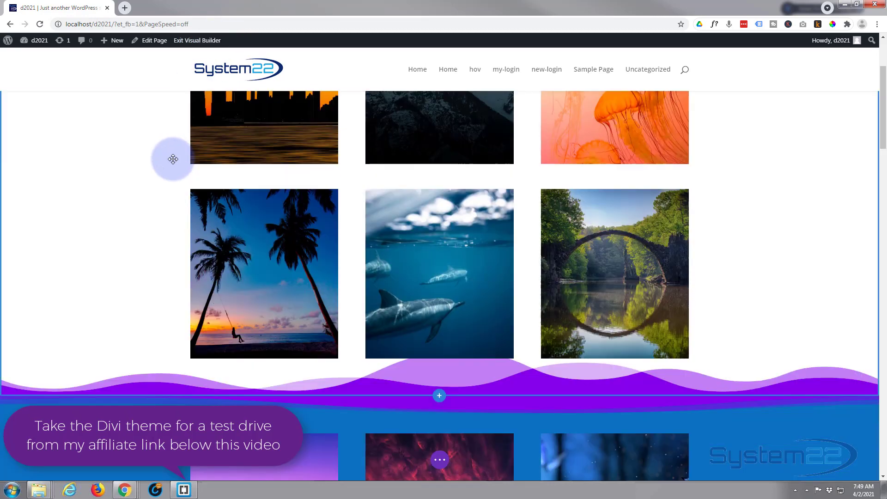
pyautogui.scroll(-8, 173, 159)
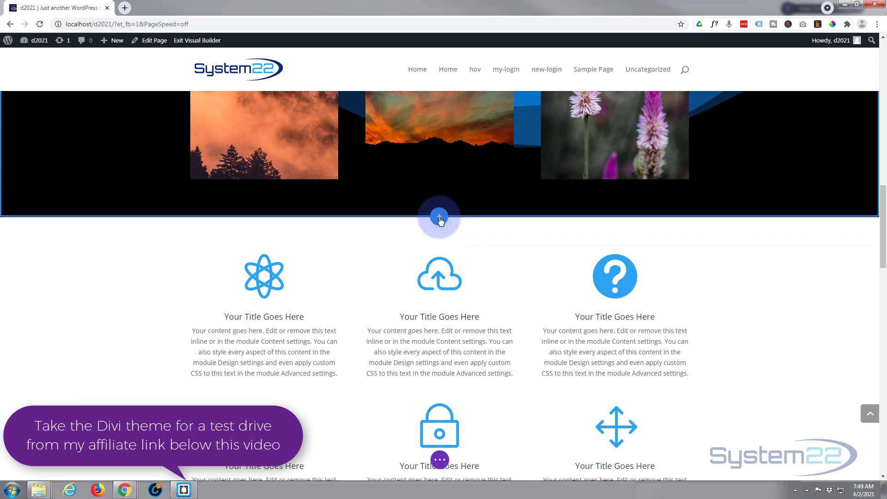
pyautogui.click(440, 217)
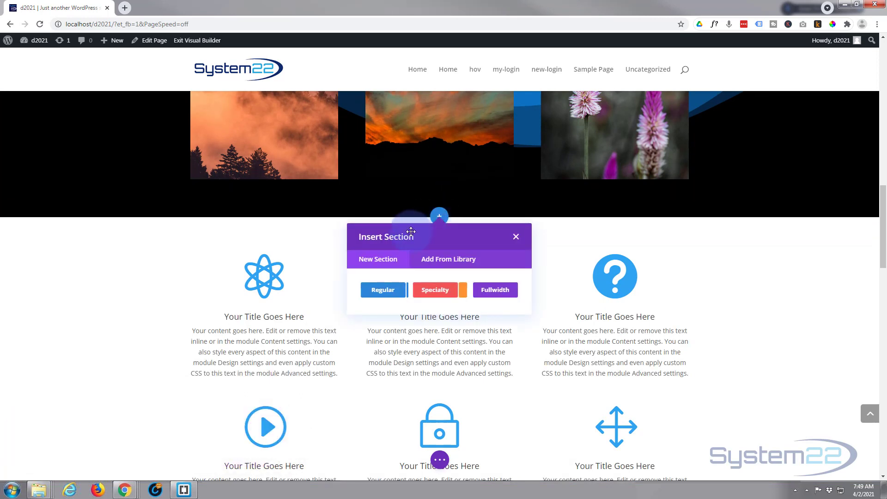
pyautogui.click(381, 290)
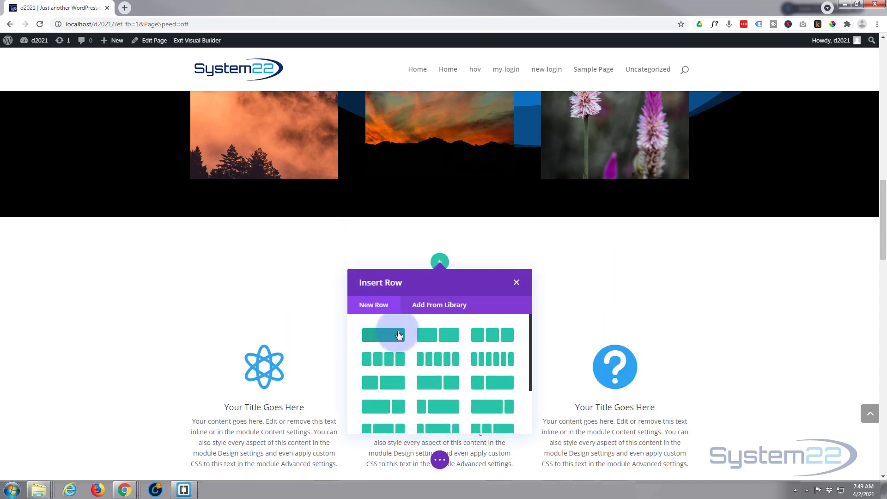
pyautogui.click(392, 336)
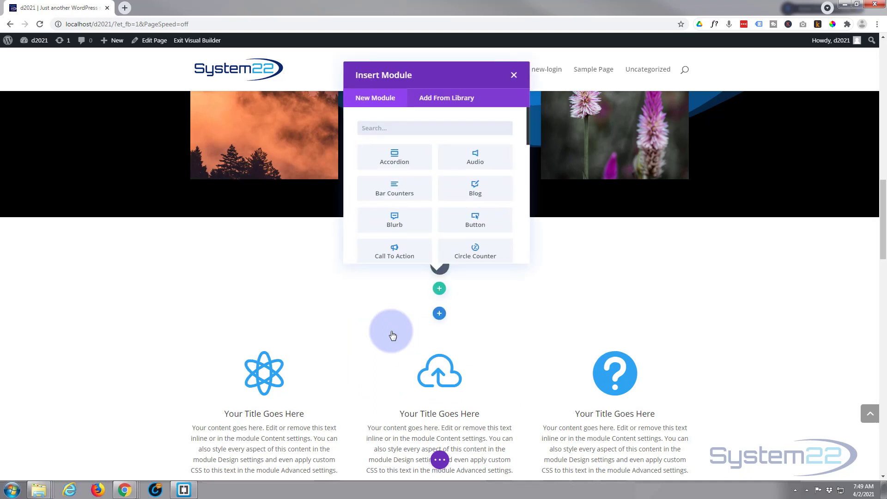
pyautogui.click(400, 251)
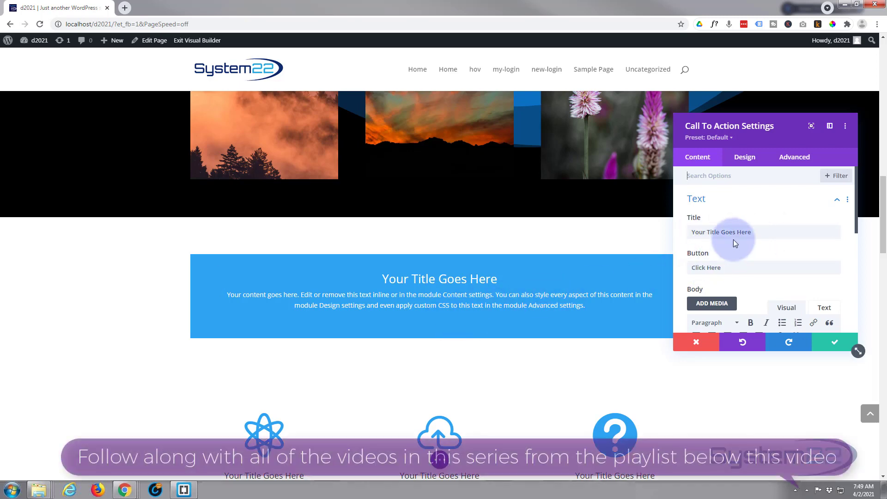
pyautogui.scroll(-2, 734, 240)
pyautogui.scroll(-2, 734, 239)
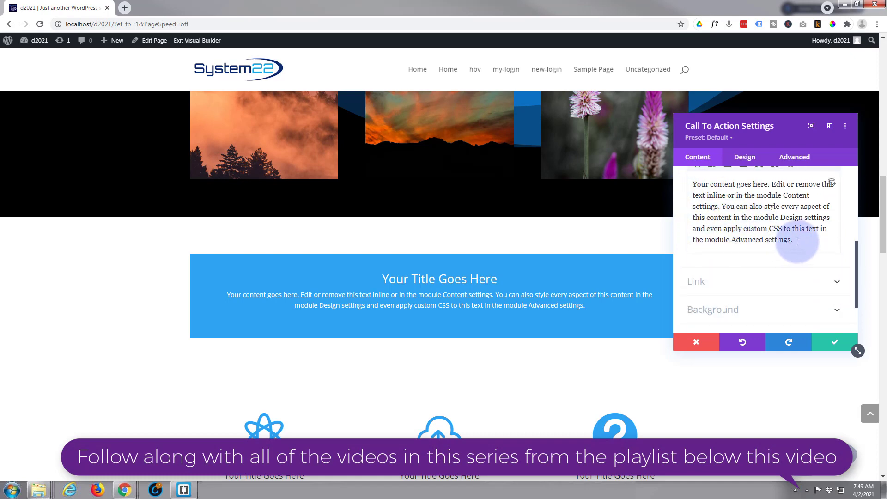
pyautogui.scroll(1, 795, 244)
pyautogui.scroll(2, 796, 244)
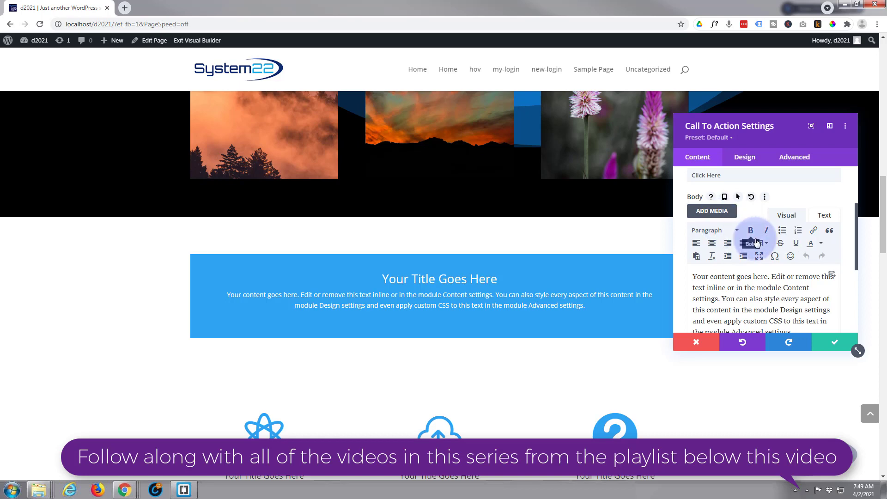
pyautogui.click(711, 233)
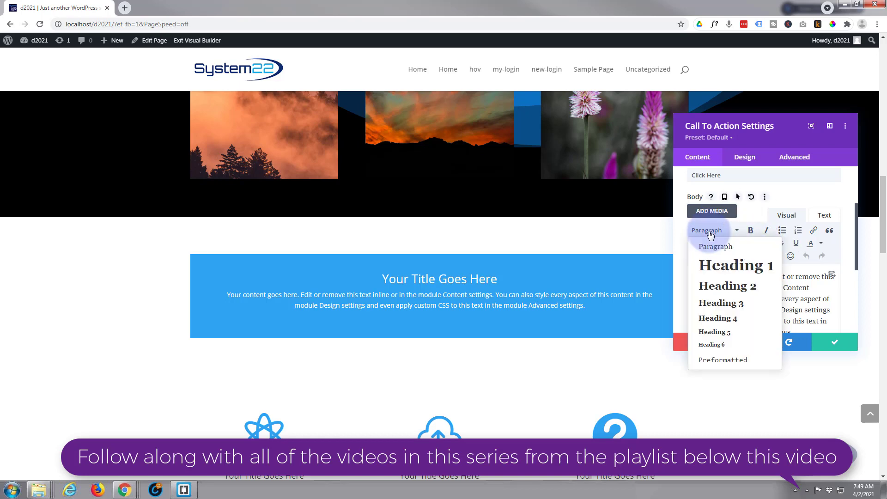
pyautogui.click(712, 234)
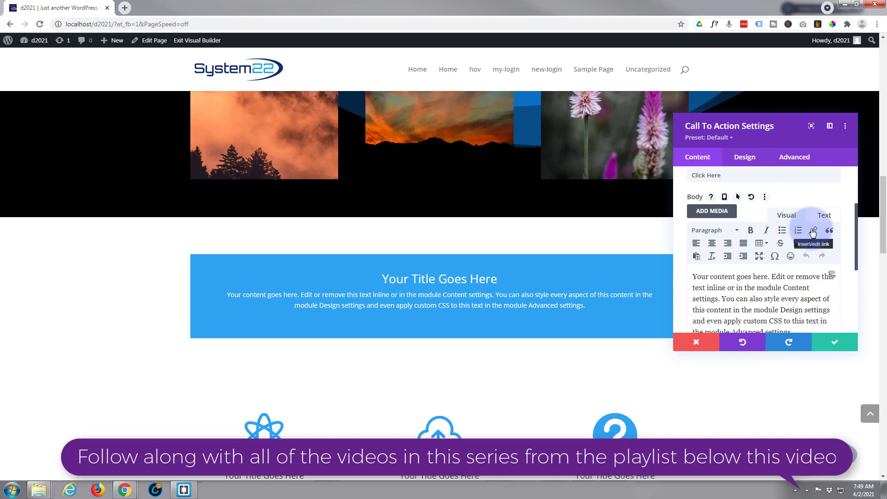
pyautogui.scroll(-3, 781, 256)
pyautogui.scroll(-2, 779, 255)
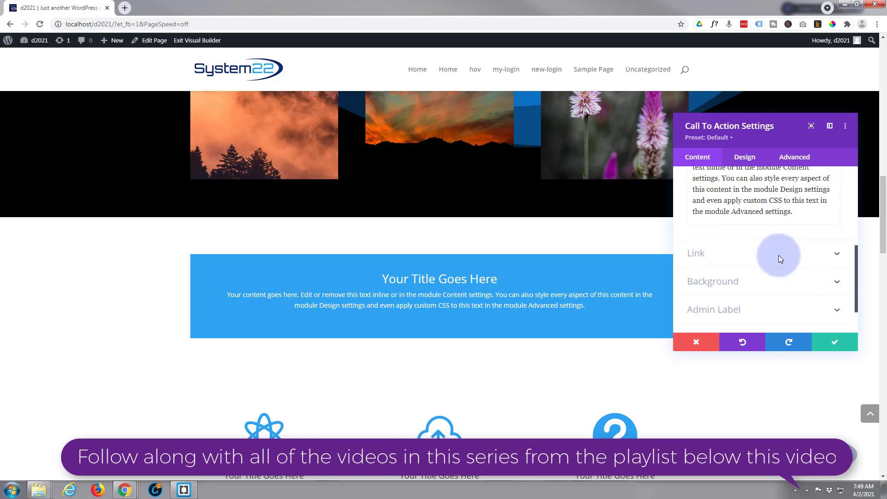
# Step: Set the Call To Action button link URL to '#', keeping In The Same Window as target
pyautogui.click(738, 241)
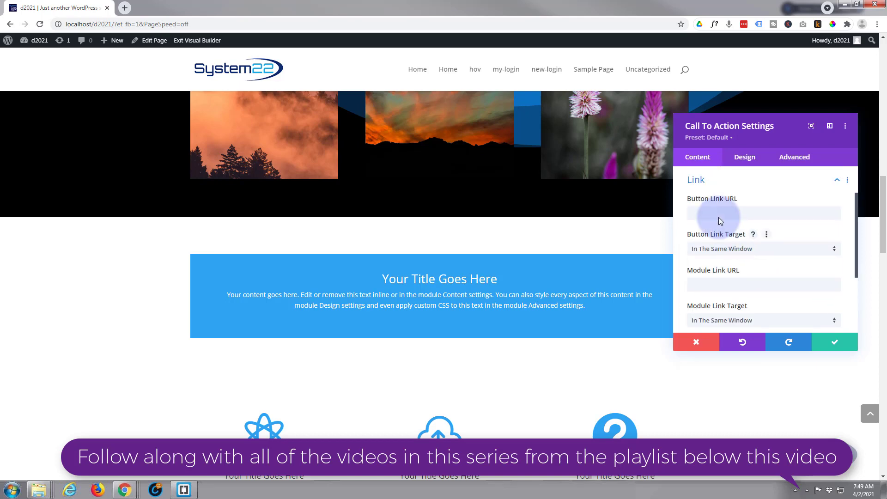
pyautogui.click(708, 211)
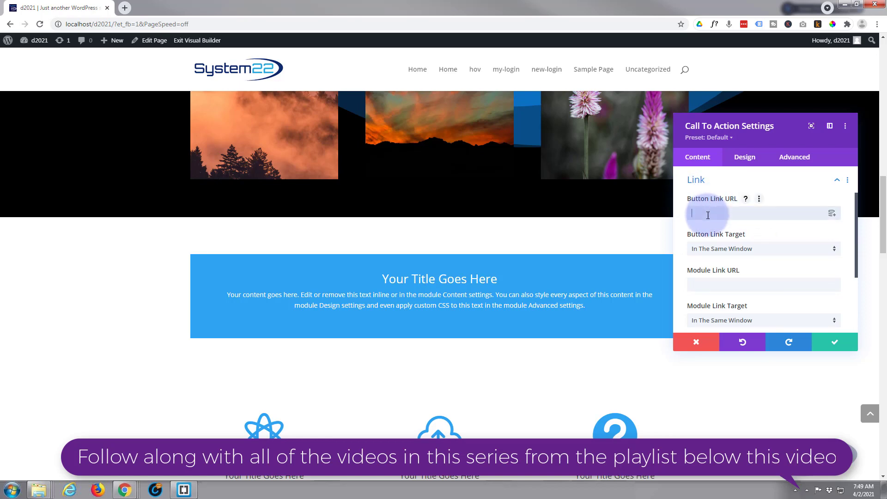
pyautogui.write('#')
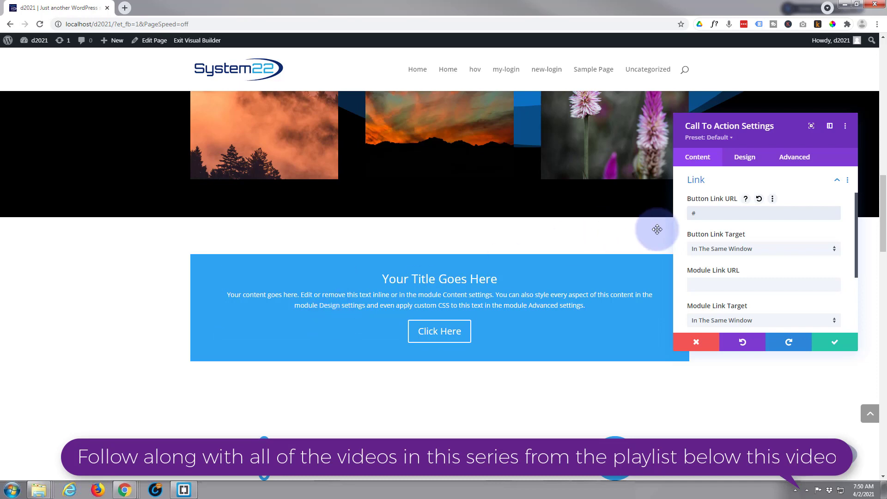
pyautogui.click(695, 281)
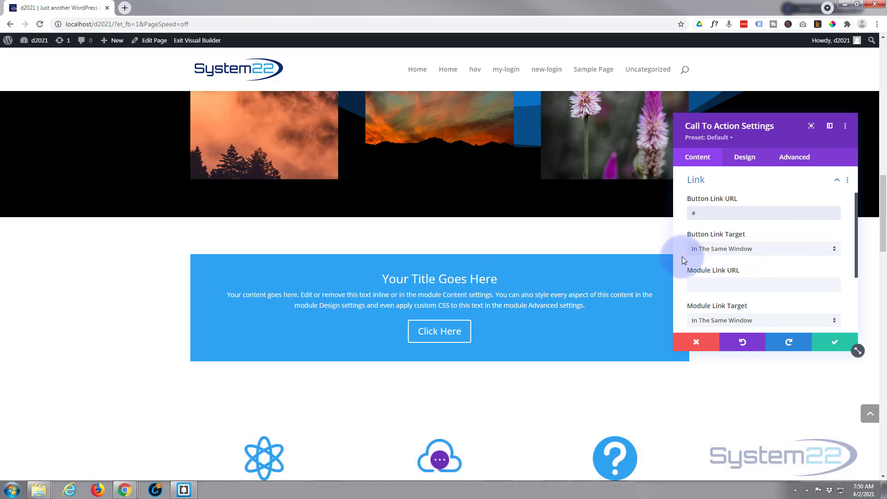
pyautogui.click(719, 251)
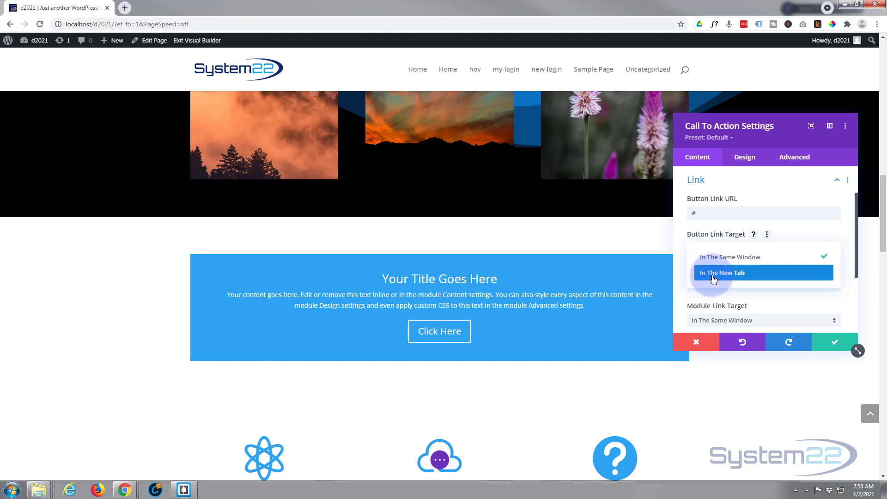
pyautogui.click(680, 244)
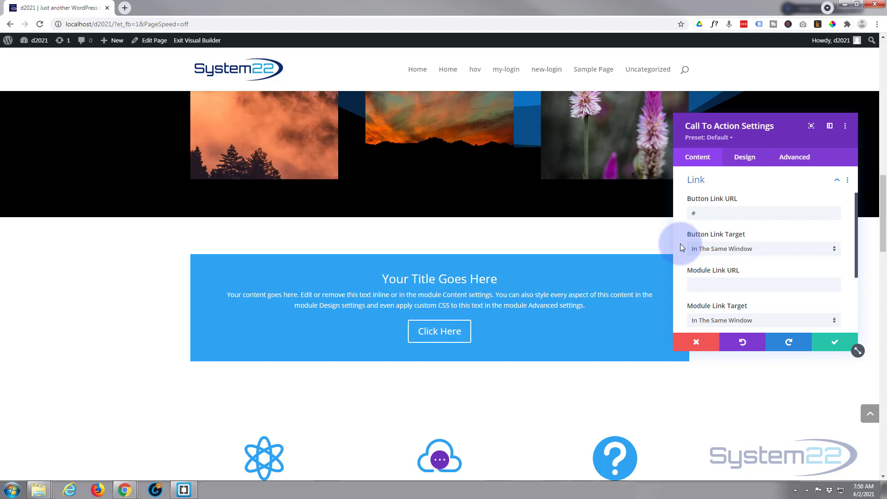
# Step: Save the Call To Action, then pick an image background for the section from the media library
pyautogui.click(835, 346)
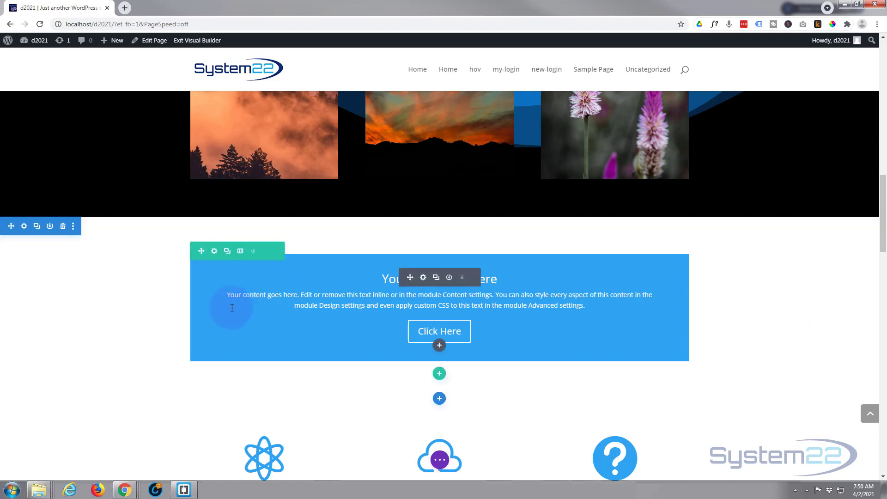
pyautogui.click(24, 226)
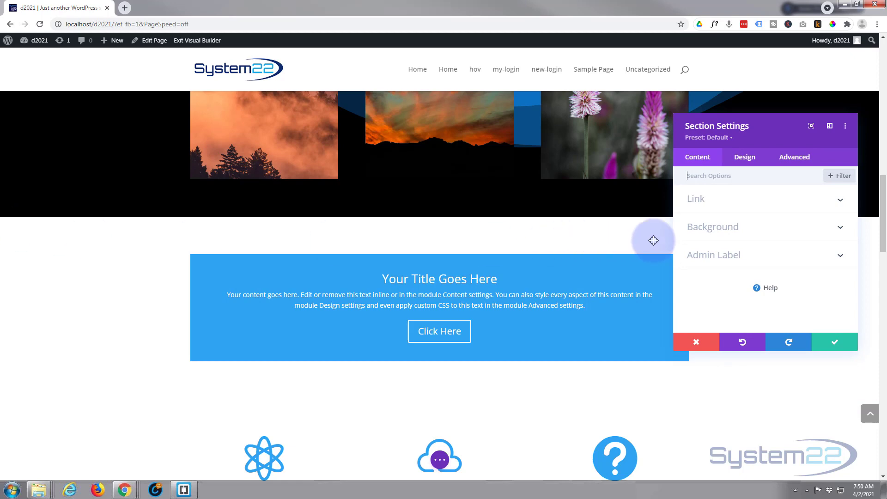
pyautogui.click(728, 229)
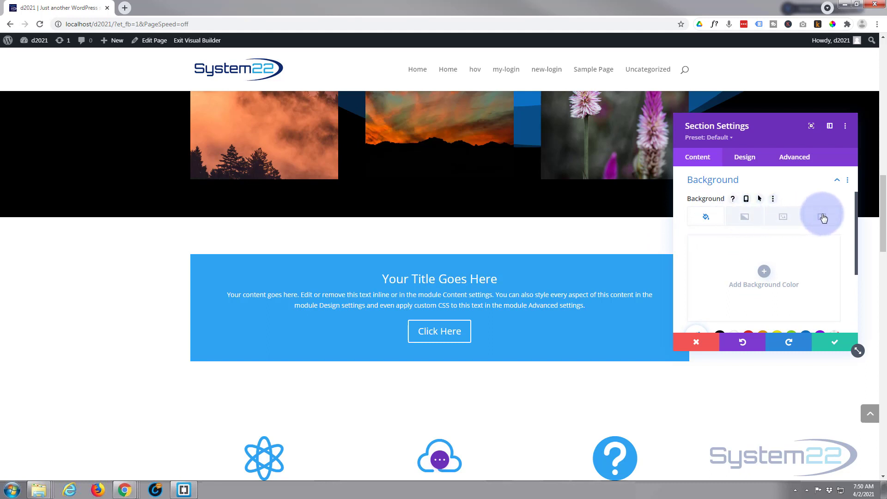
pyautogui.click(784, 218)
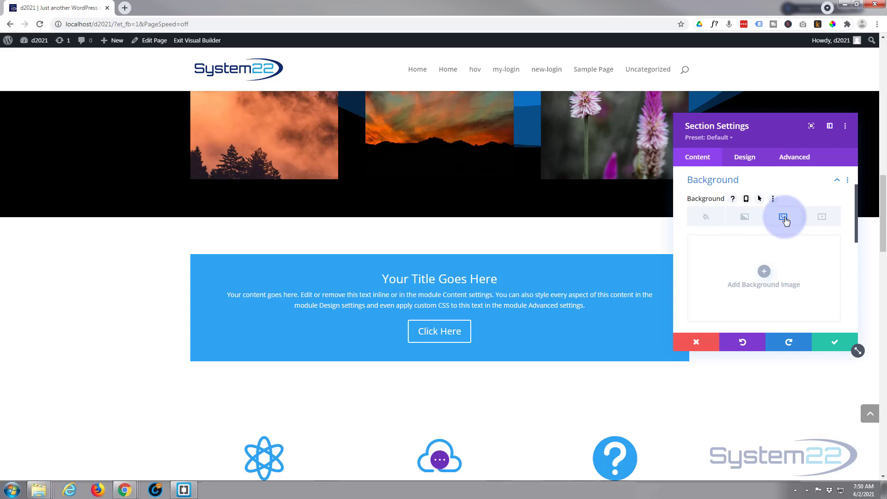
pyautogui.click(769, 281)
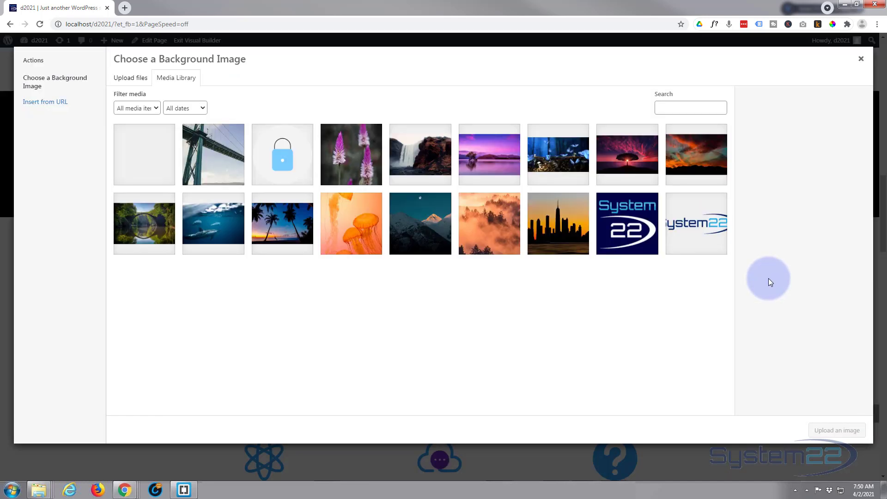
# Step: Use the purple lake photo pexels-pixabay-414102 as the section's background image
pyautogui.click(496, 160)
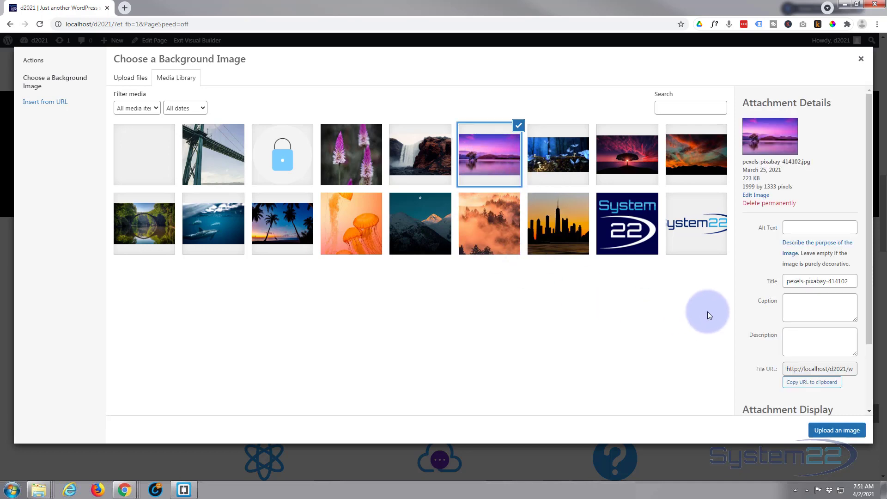
pyautogui.click(846, 429)
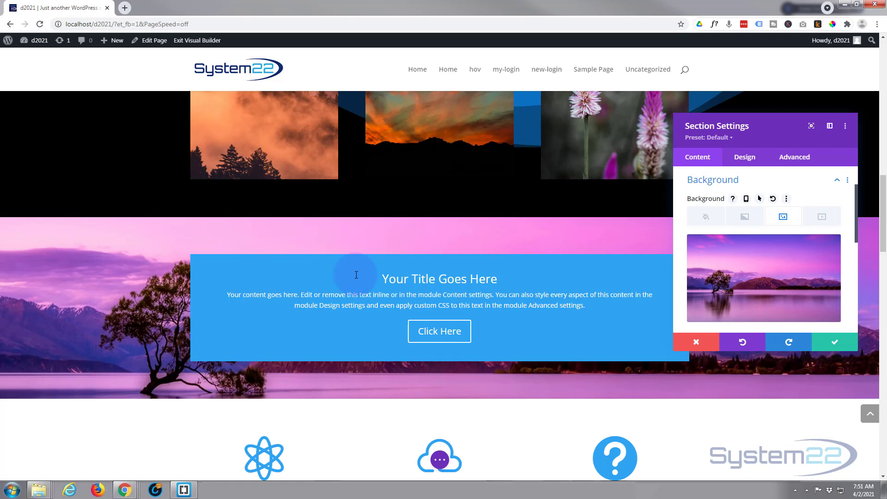
# Step: Try Bottom Center for the section's Background Image Position, then set it back to Center
pyautogui.scroll(-4, 721, 257)
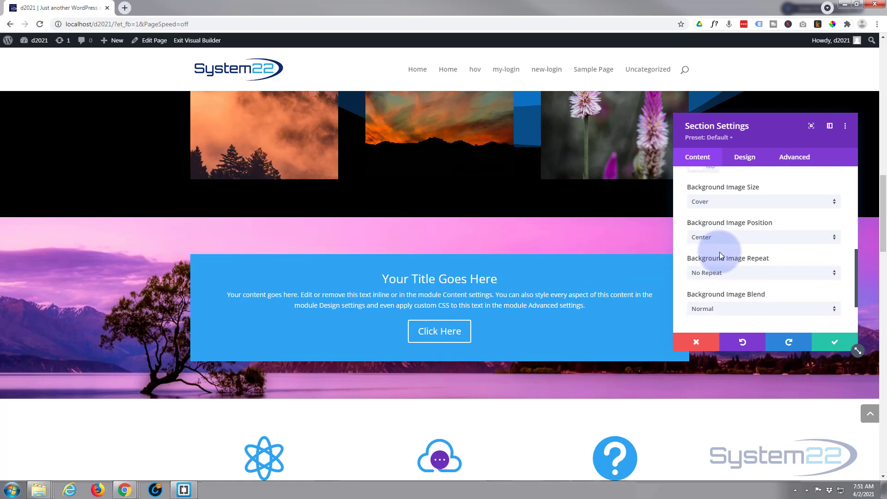
pyautogui.click(728, 237)
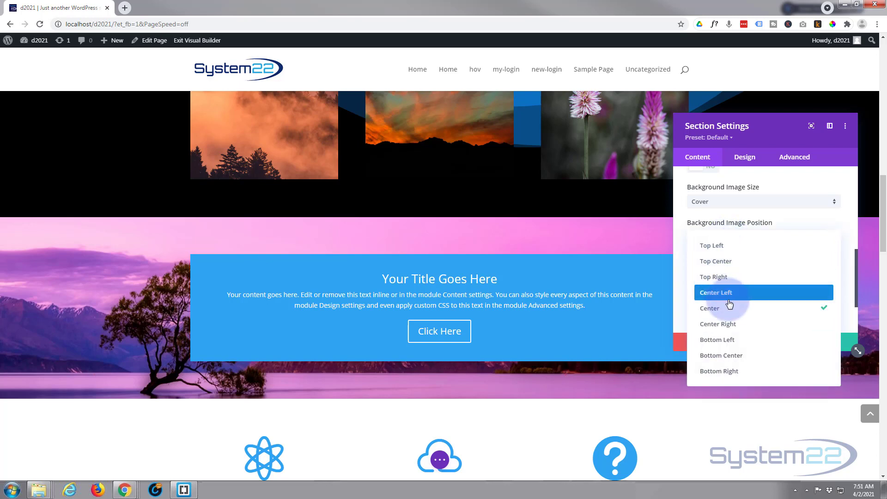
pyautogui.click(739, 360)
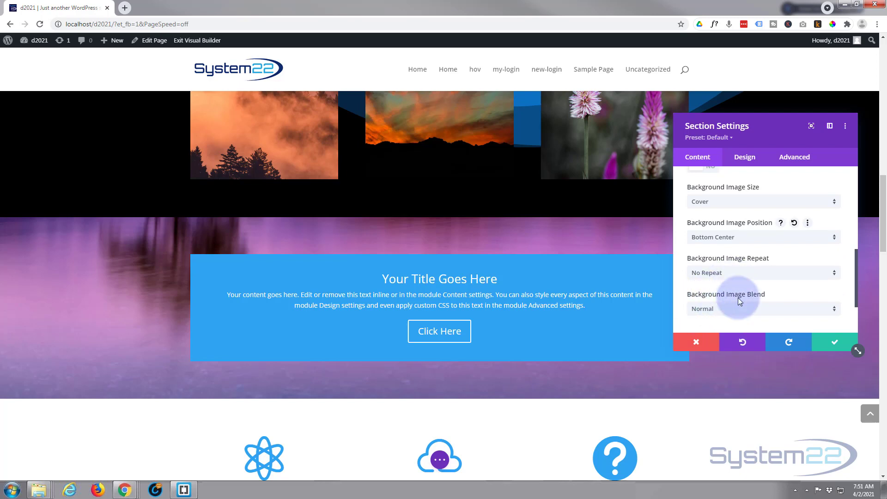
pyautogui.click(761, 238)
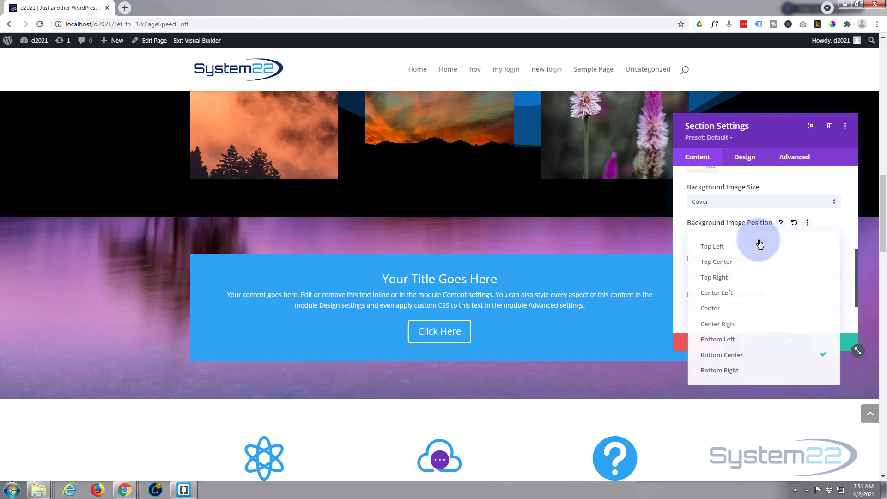
pyautogui.click(738, 309)
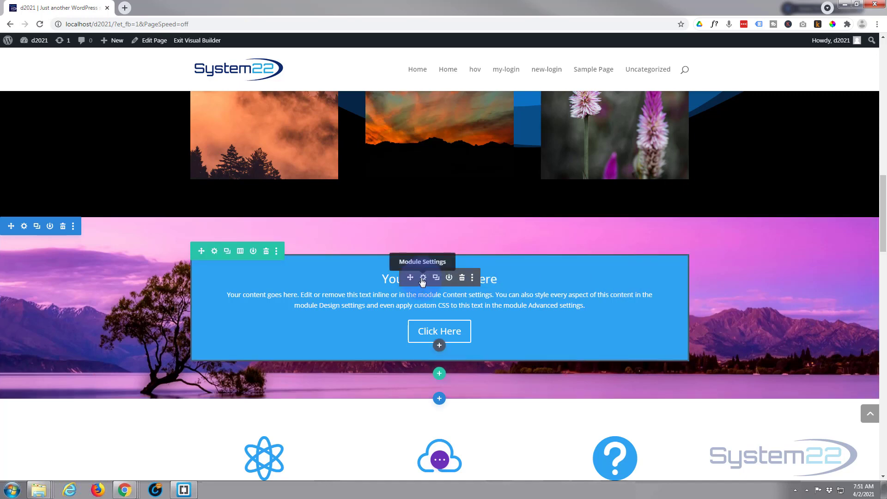
# Step: Set the row's Width and Max Width to 100% under Design > Sizing
pyautogui.click(215, 257)
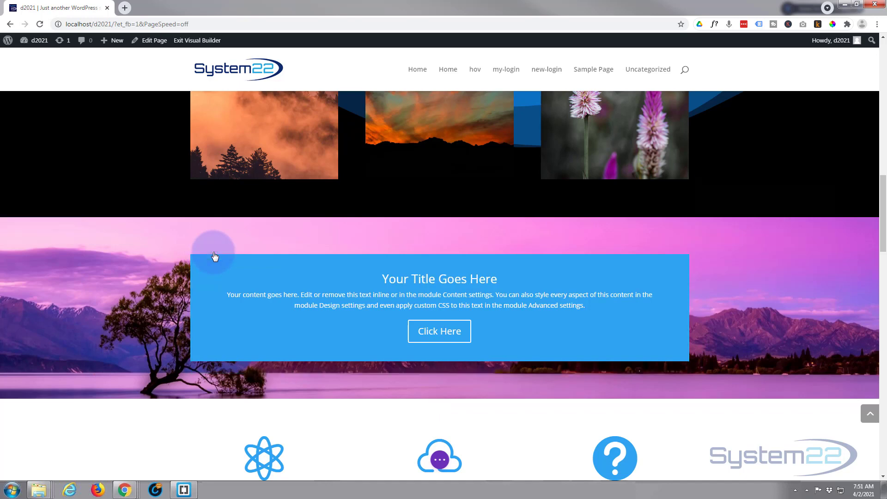
pyautogui.click(744, 159)
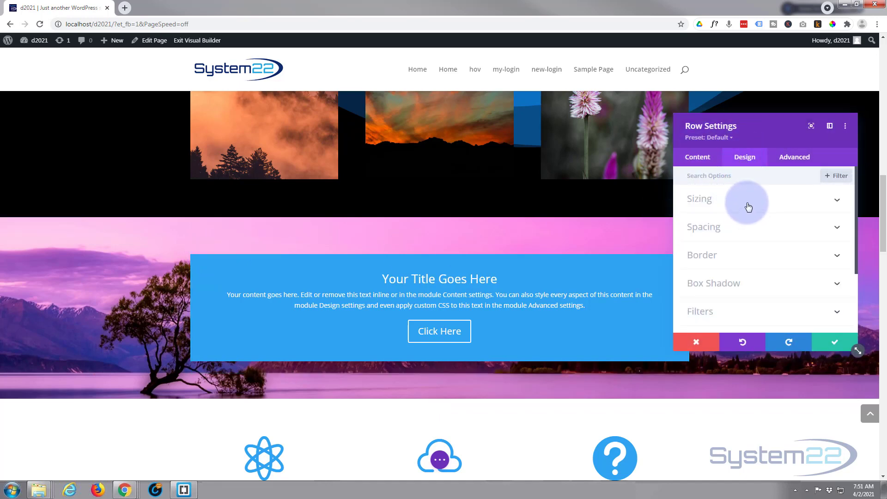
pyautogui.click(749, 207)
pyautogui.scroll(-1, 755, 262)
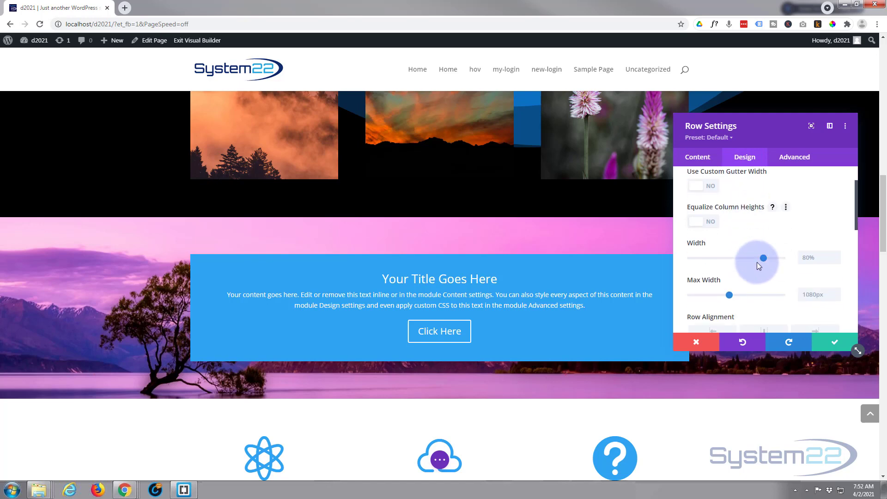
pyautogui.click(764, 257)
pyautogui.moveTo(791, 259)
pyautogui.mouseDown()
pyautogui.moveTo(808, 257)
pyautogui.moveTo(792, 261)
pyautogui.mouseUp()
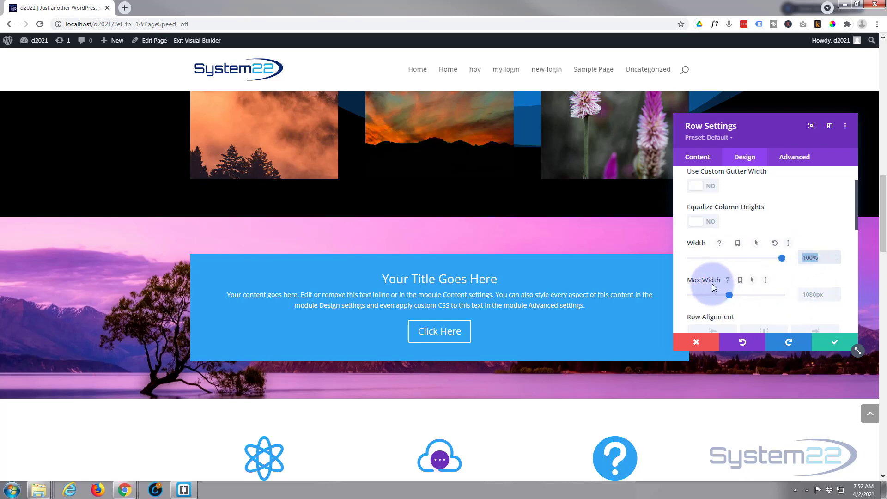
pyautogui.click(810, 293)
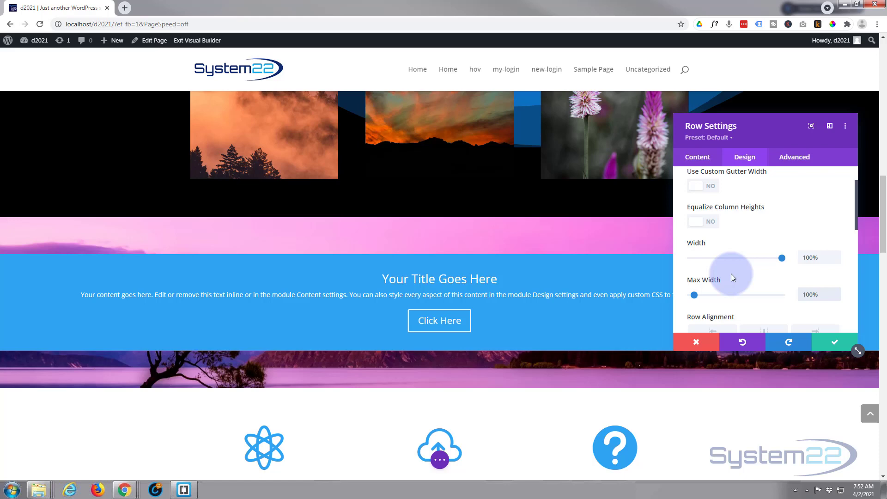
# Step: Set the row's top and bottom padding to 0px in the Spacing options
pyautogui.scroll(-5, 733, 273)
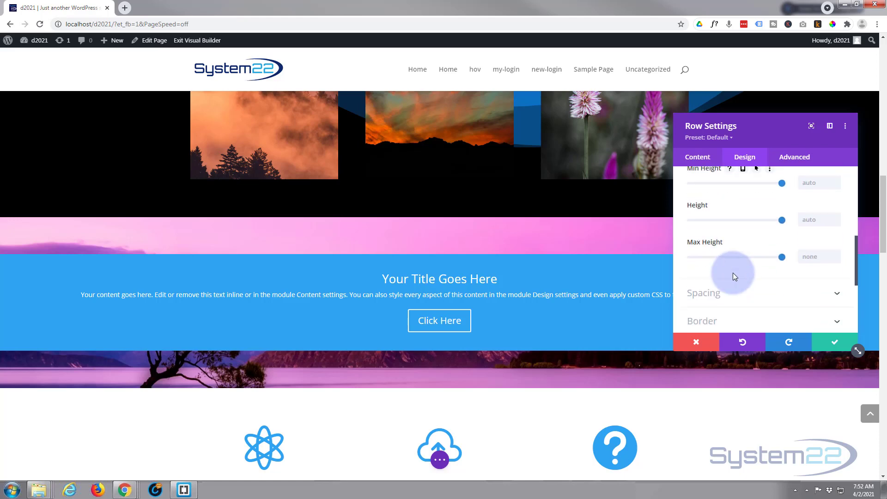
pyautogui.scroll(-2, 733, 275)
pyautogui.click(734, 249)
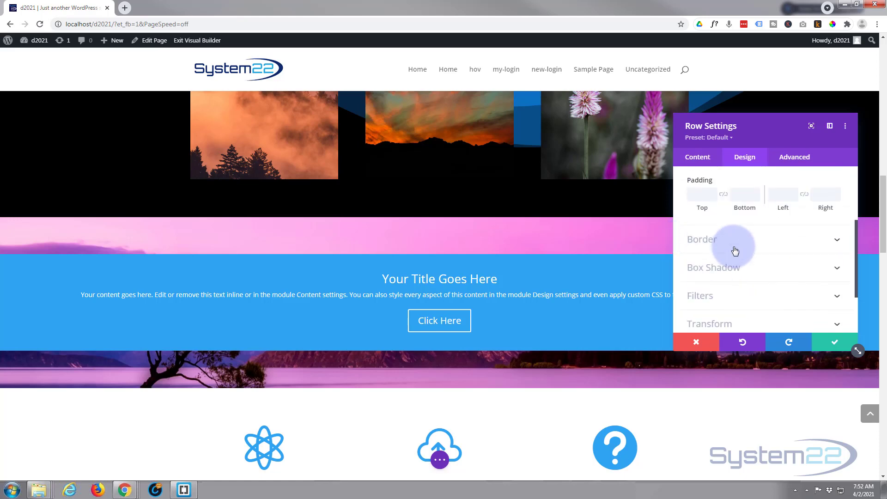
pyautogui.scroll(2, 735, 251)
pyautogui.click(702, 260)
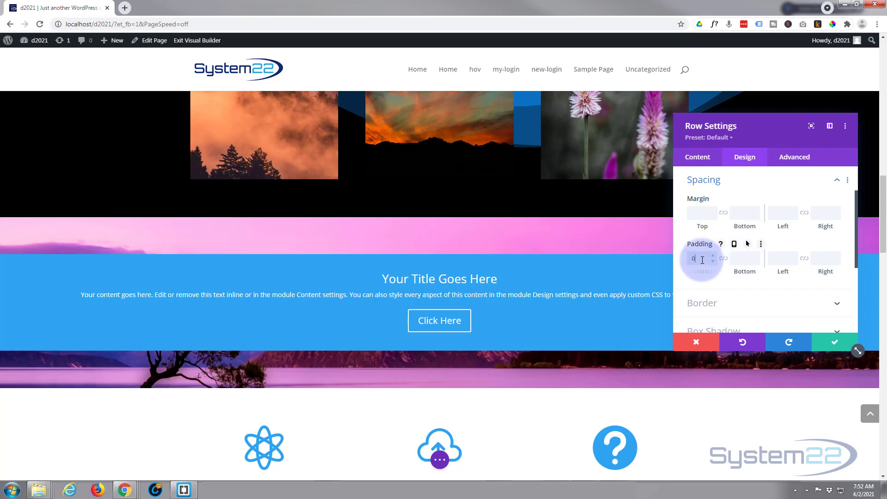
pyautogui.click(724, 259)
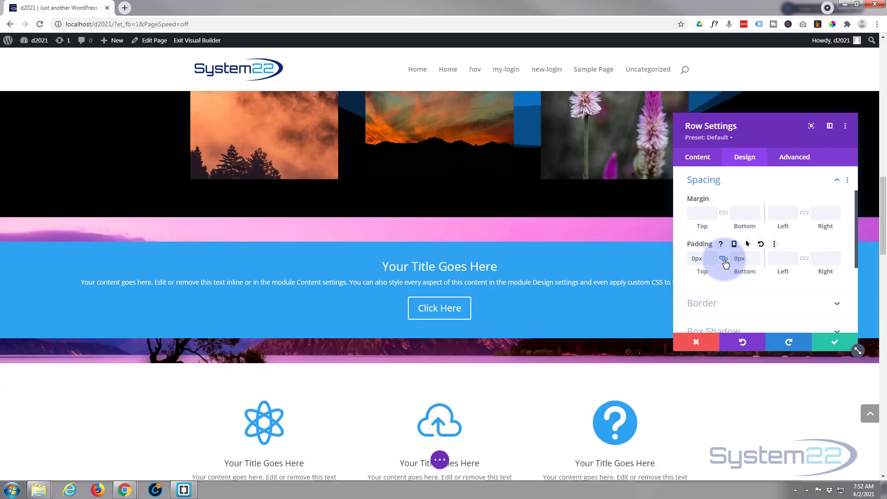
pyautogui.click(521, 231)
# Step: Save the row settings and switch the Call To Action module's background to image mode
pyautogui.click(833, 342)
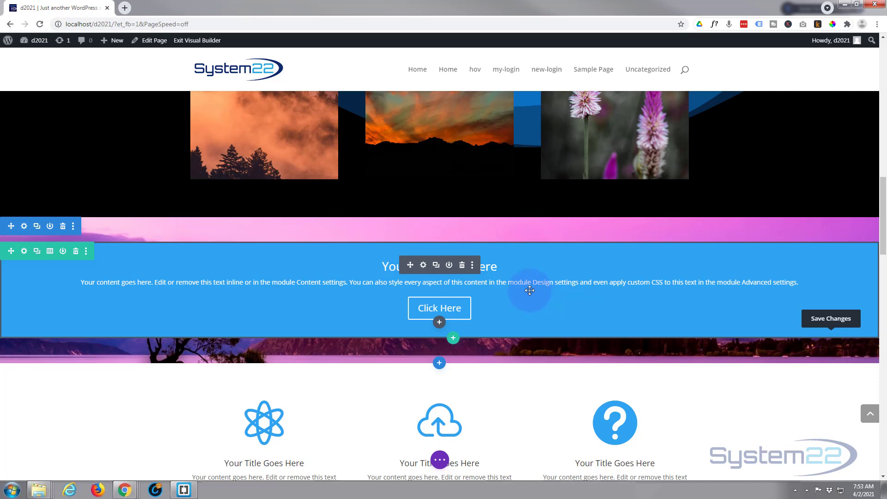
pyautogui.click(423, 265)
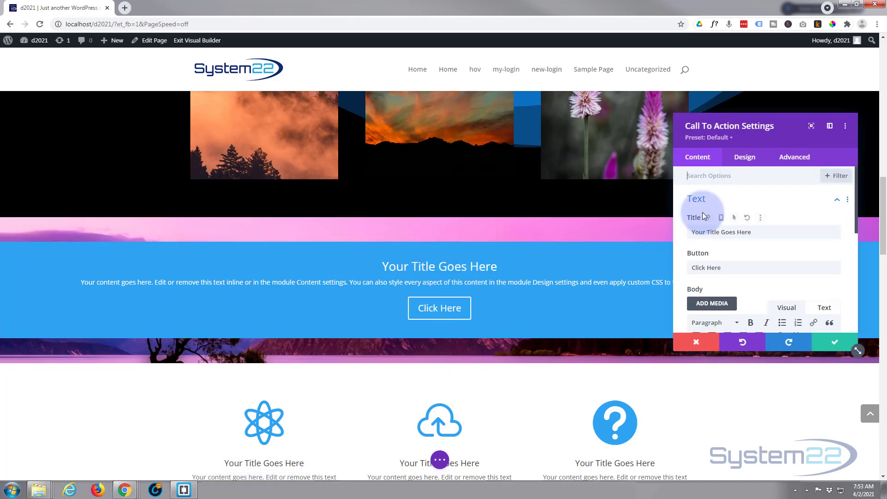
pyautogui.scroll(-10, 697, 215)
pyautogui.scroll(-1, 704, 212)
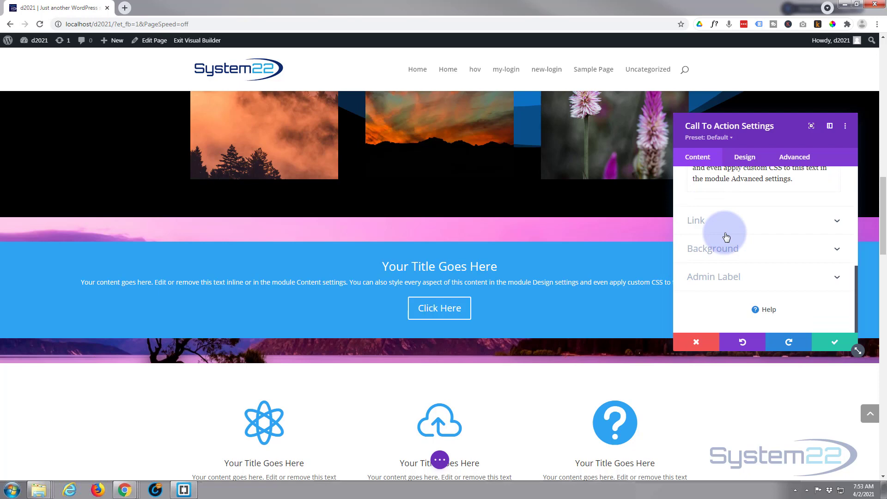
pyautogui.click(739, 250)
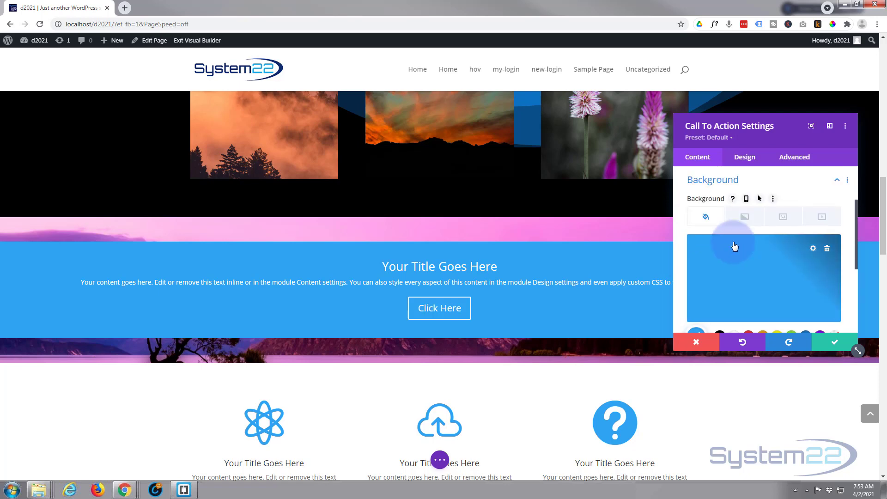
pyautogui.scroll(-2, 729, 239)
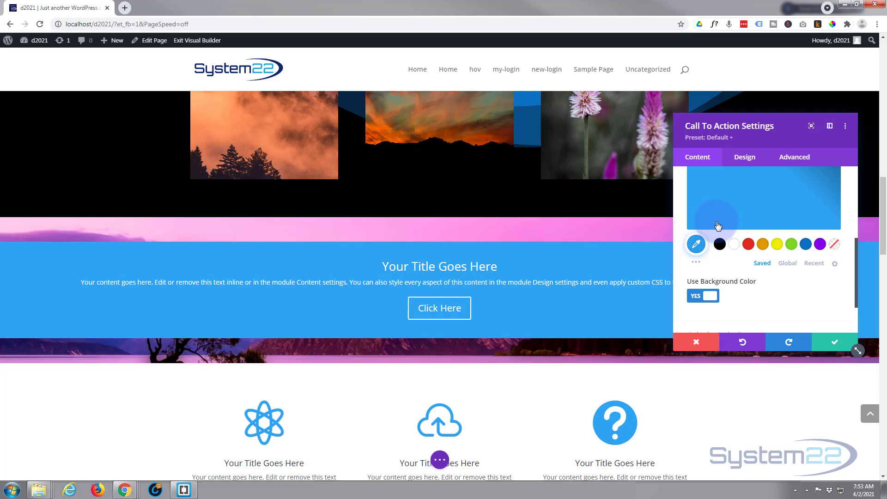
pyautogui.scroll(3, 718, 226)
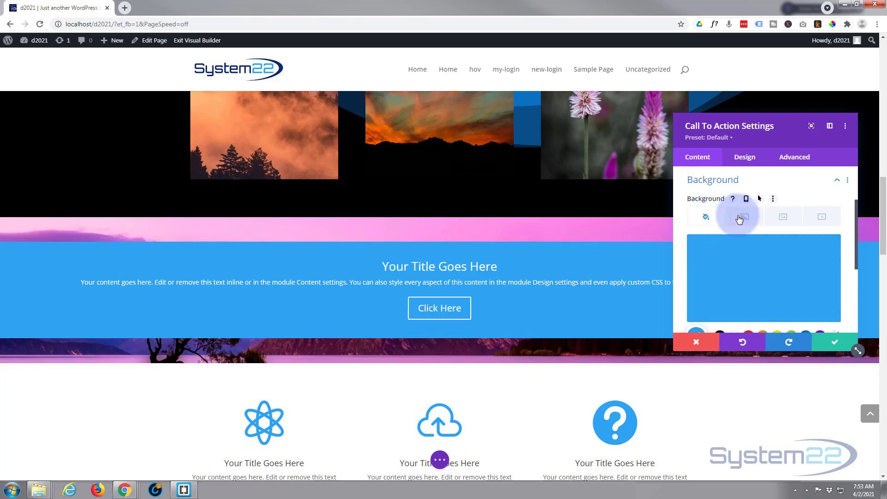
pyautogui.click(785, 218)
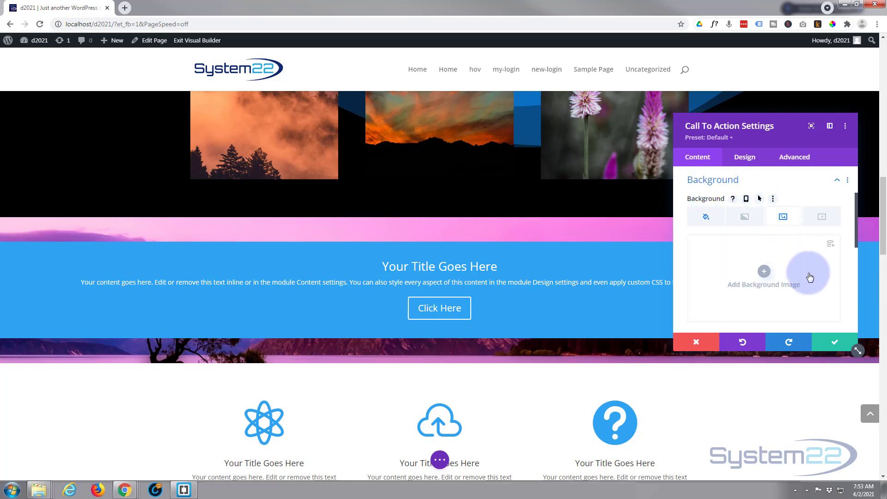
# Step: Choose the underwater dolphin photo from the Media Library as the module's background image
pyautogui.click(763, 271)
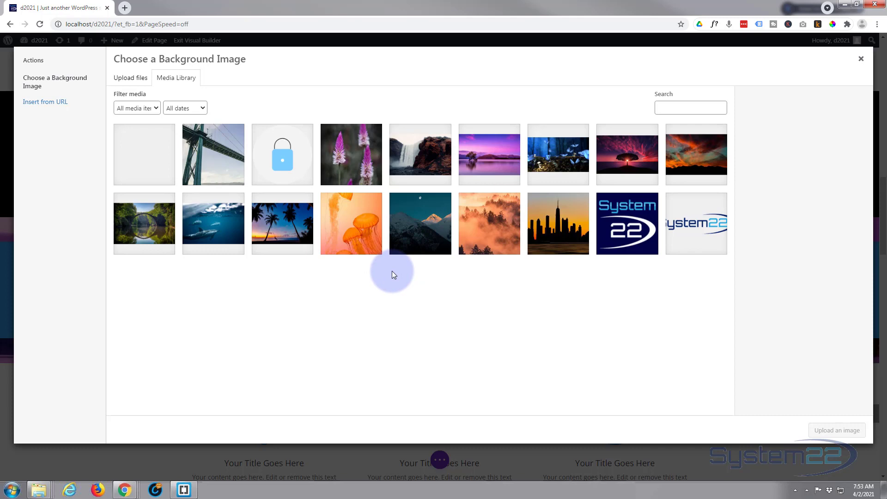
pyautogui.click(213, 222)
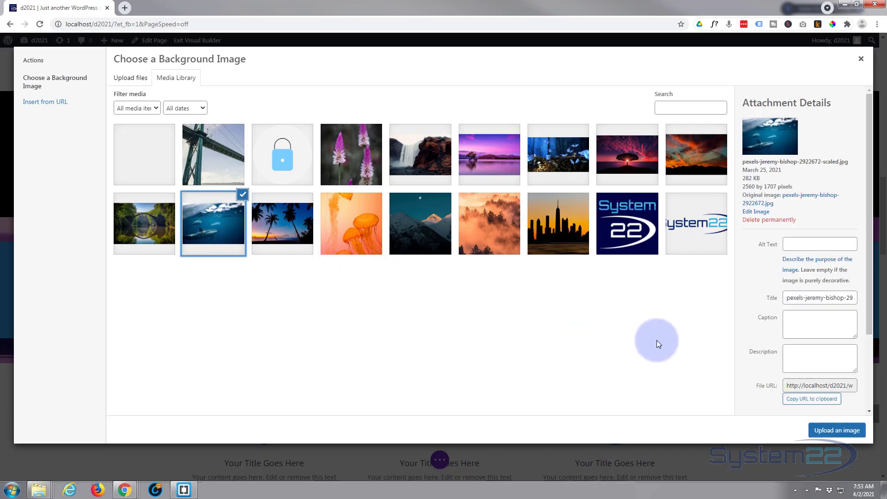
pyautogui.click(840, 430)
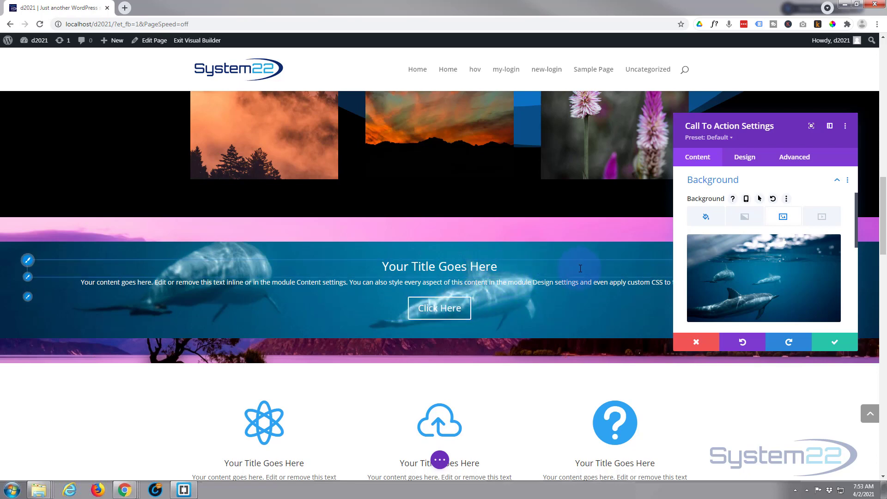
# Step: Try Saturation and Exclusion blends on the dolphin background image, then settle on Multiply
pyautogui.moveTo(722, 250)
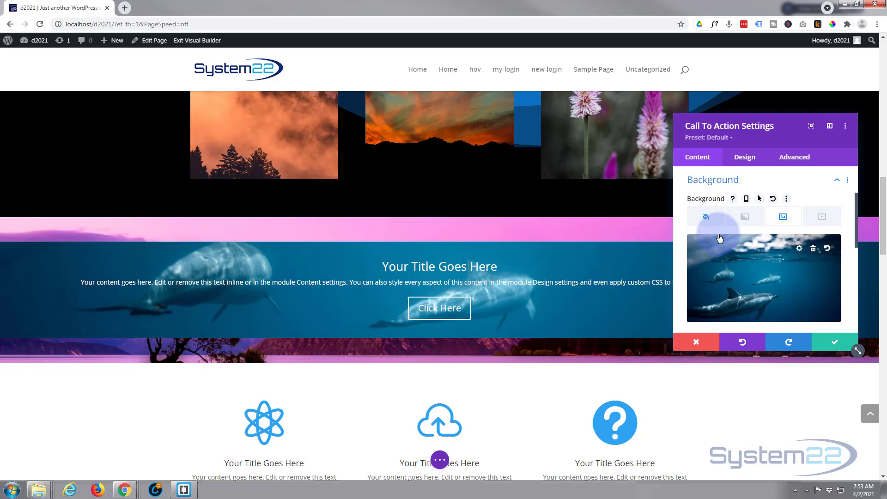
pyautogui.scroll(-1, 722, 250)
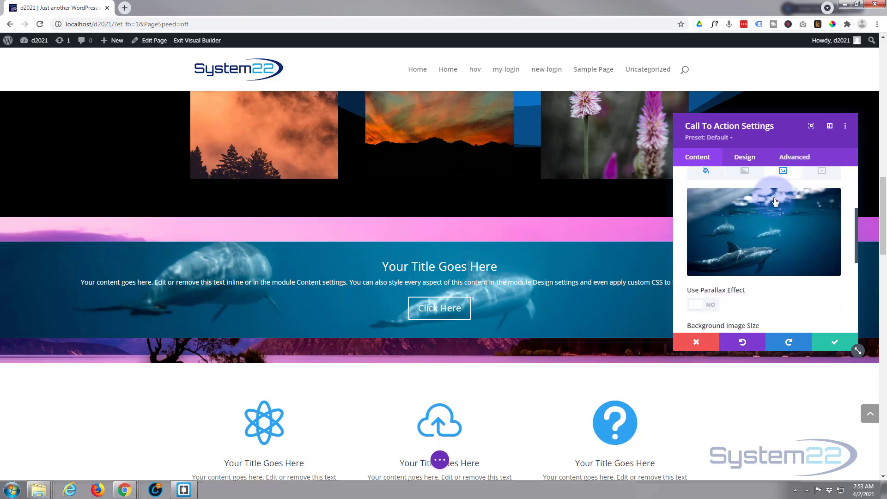
pyautogui.scroll(-2, 772, 213)
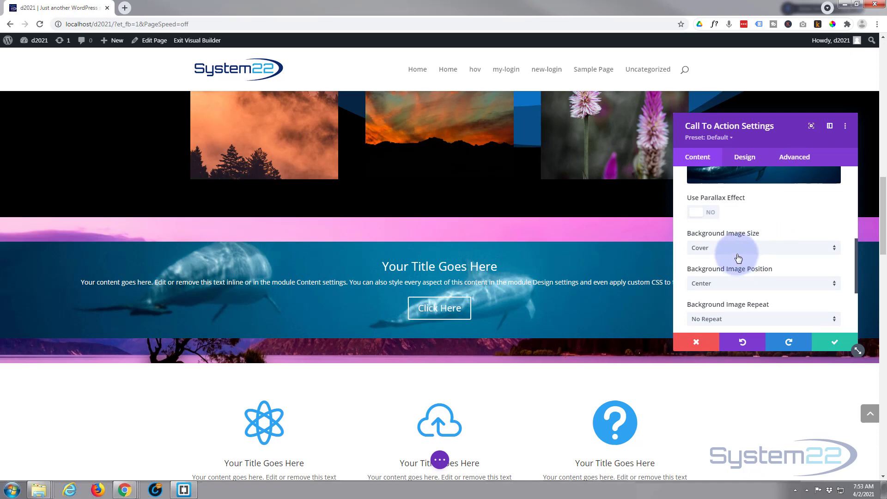
pyautogui.scroll(-1, 750, 267)
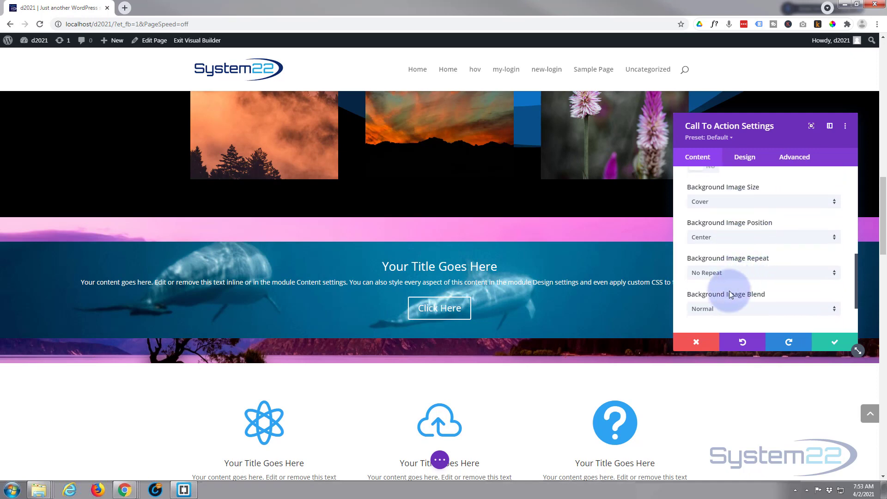
pyautogui.scroll(-1, 729, 301)
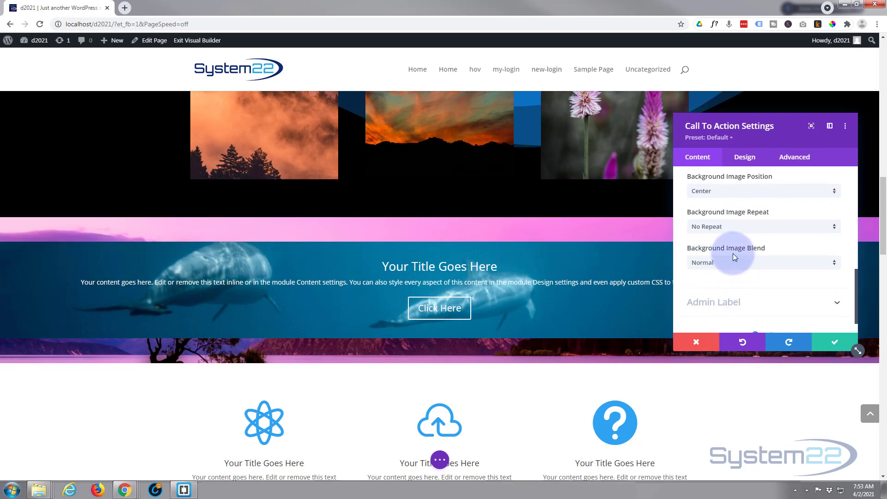
pyautogui.click(745, 263)
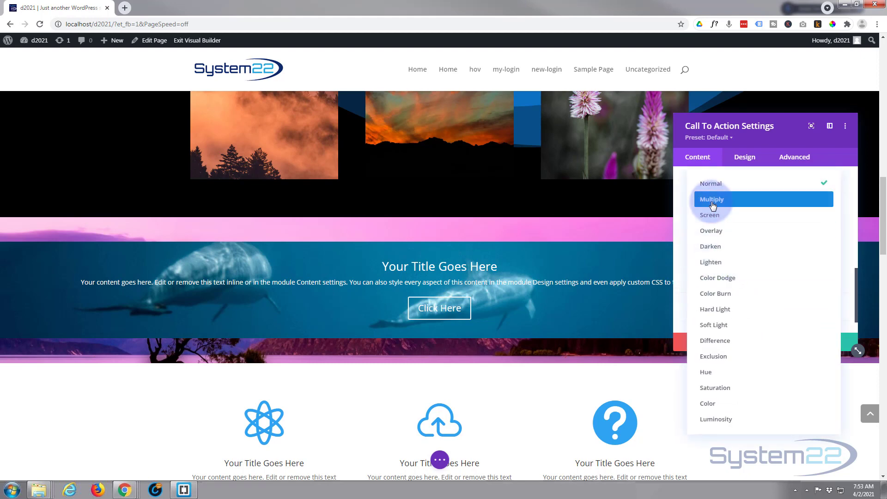
pyautogui.click(739, 393)
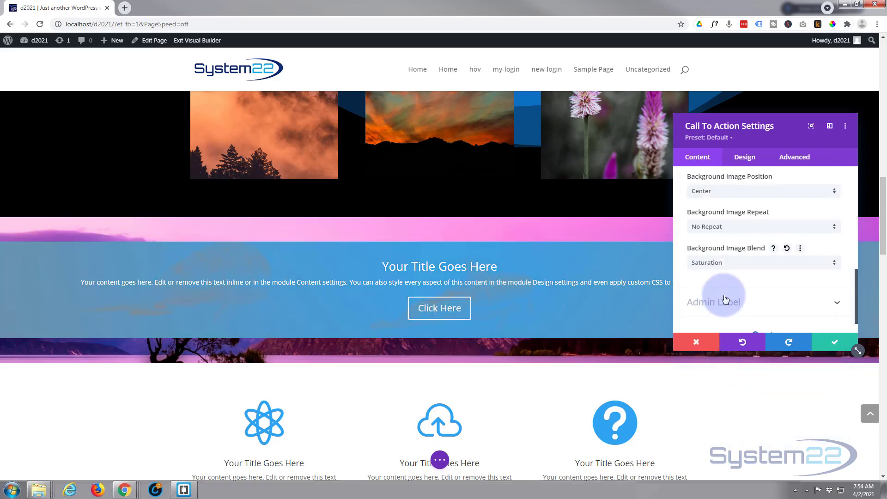
pyautogui.click(733, 264)
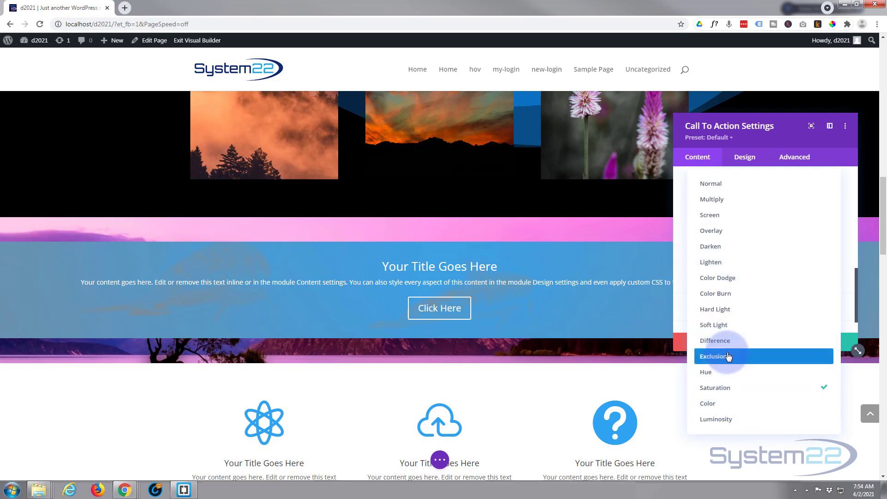
pyautogui.click(729, 357)
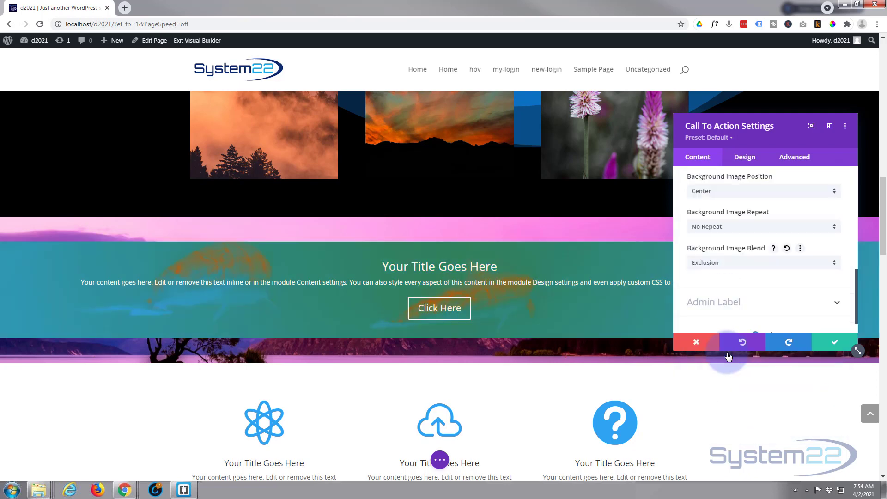
pyautogui.click(745, 264)
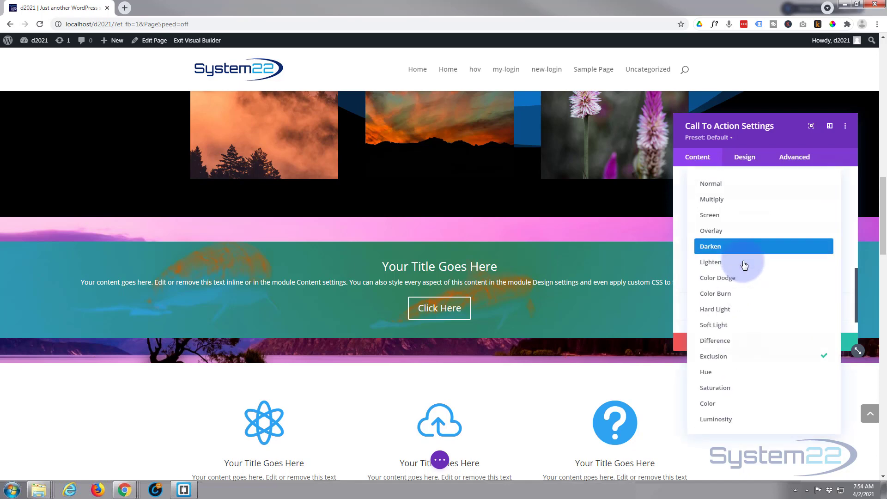
pyautogui.click(725, 203)
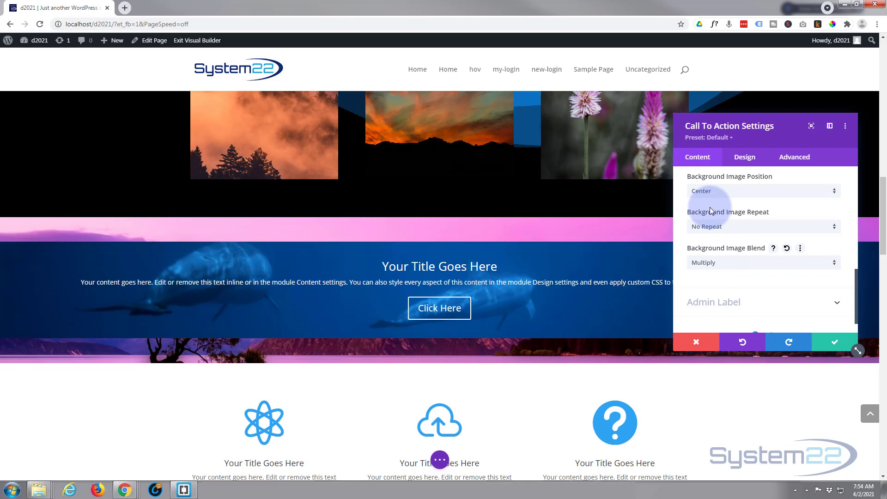
# Step: In the Body text, add line breaks before 'You can also' and before 'Design settings'
pyautogui.scroll(5, 711, 212)
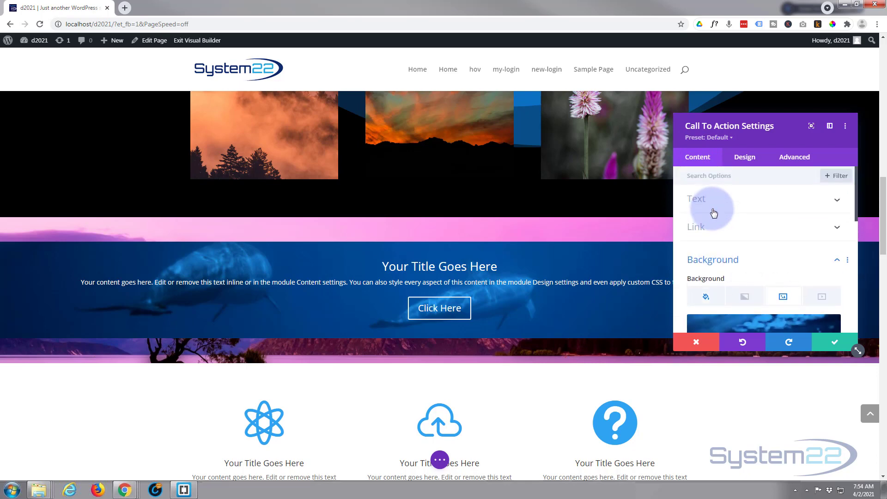
pyautogui.scroll(-1, 715, 211)
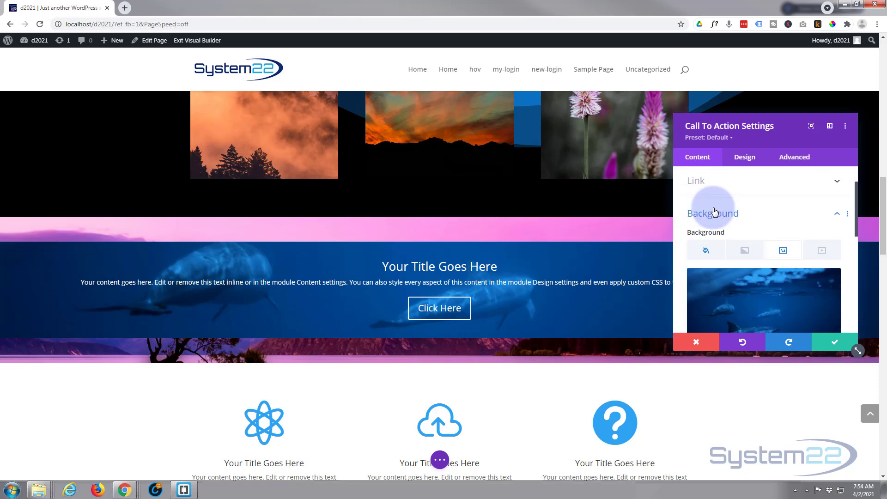
pyautogui.scroll(1, 715, 211)
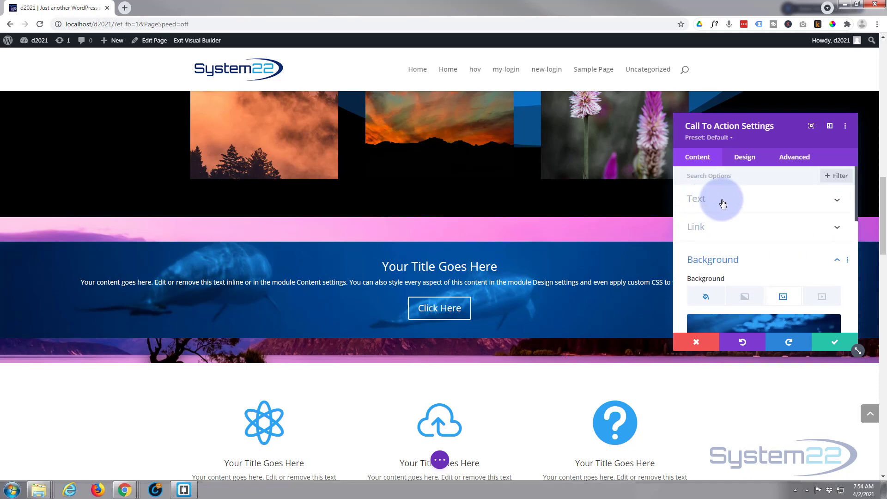
pyautogui.click(725, 202)
pyautogui.scroll(-3, 726, 202)
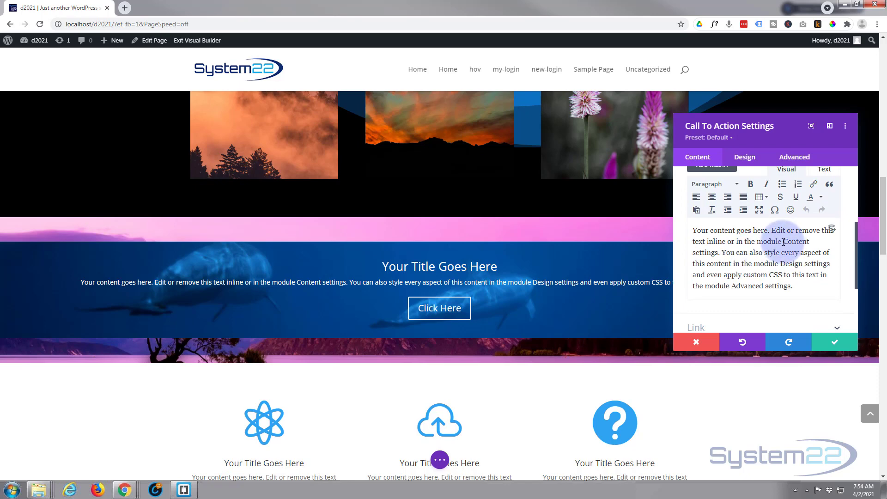
pyautogui.click(784, 241)
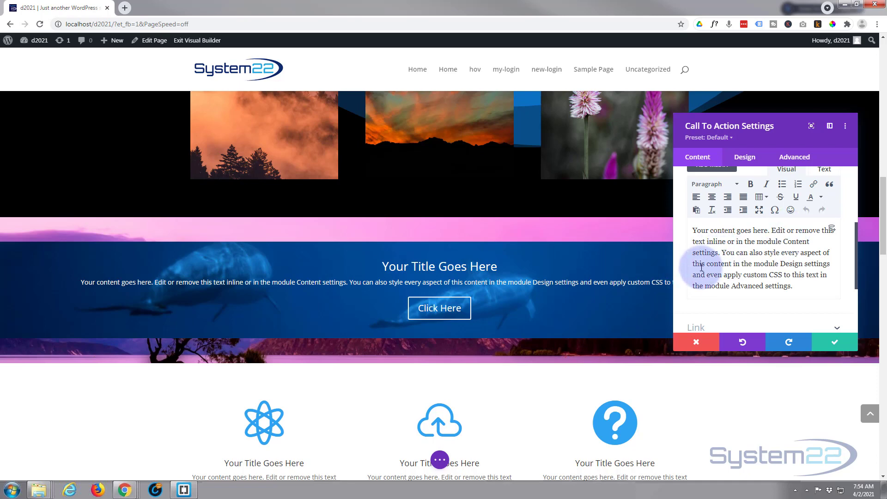
pyautogui.press('Return')
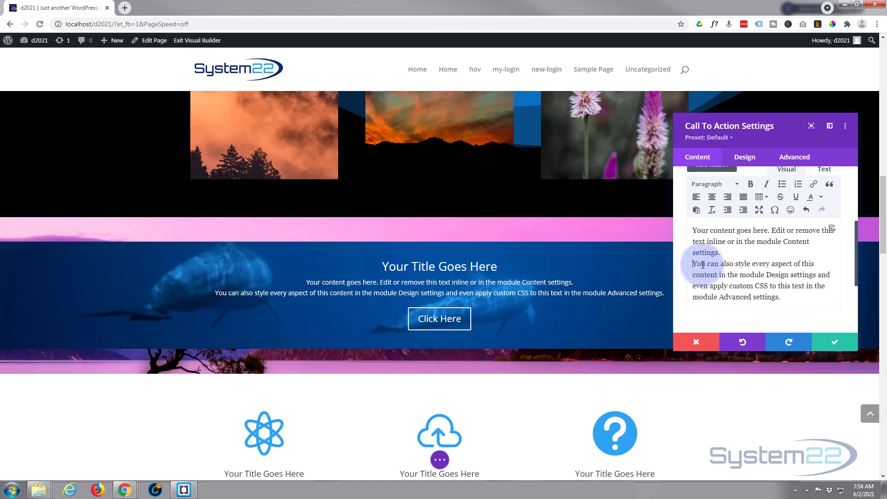
pyautogui.click(768, 275)
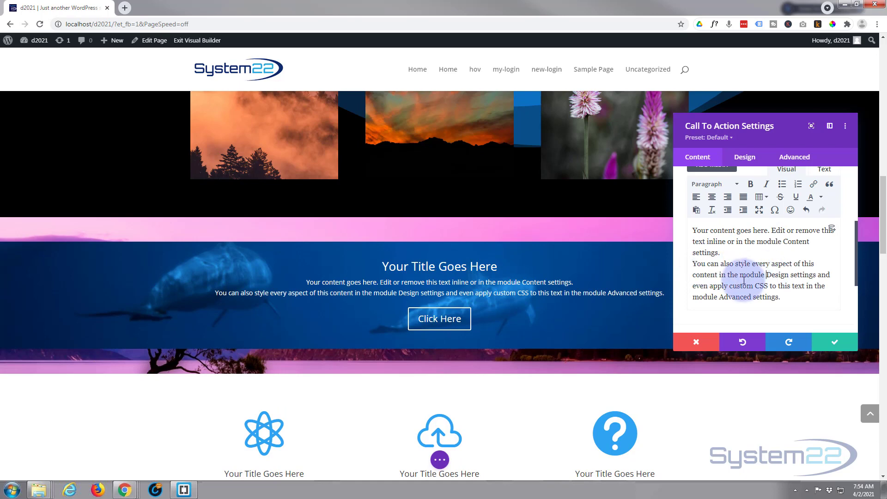
pyautogui.press('Return')
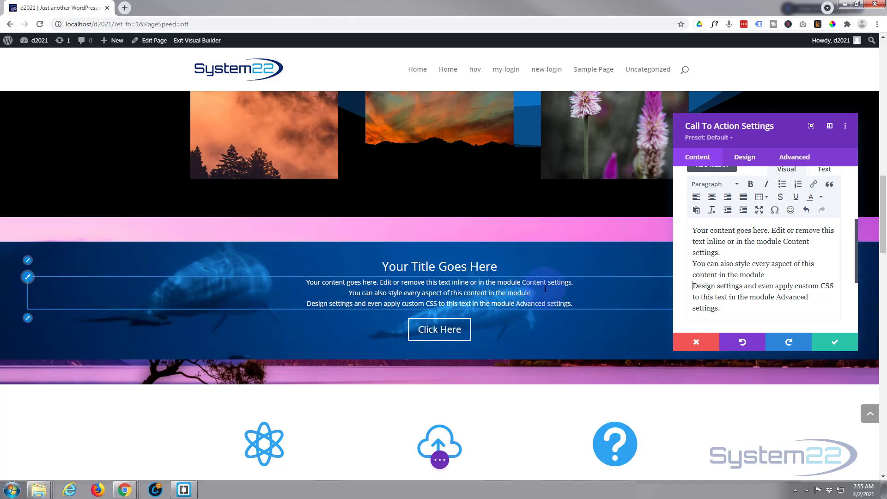
# Step: Give the call-to-action module 150px top padding, linked so the bottom matches
pyautogui.click(745, 158)
pyautogui.scroll(-2, 744, 254)
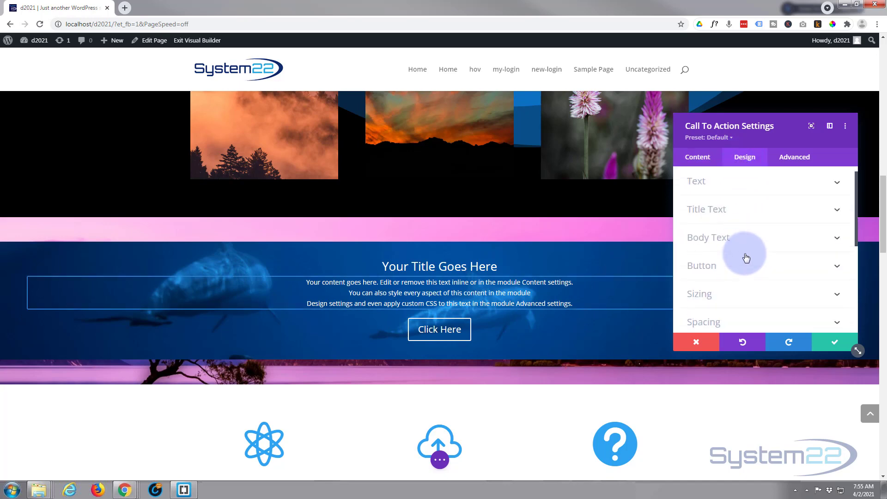
pyautogui.click(747, 257)
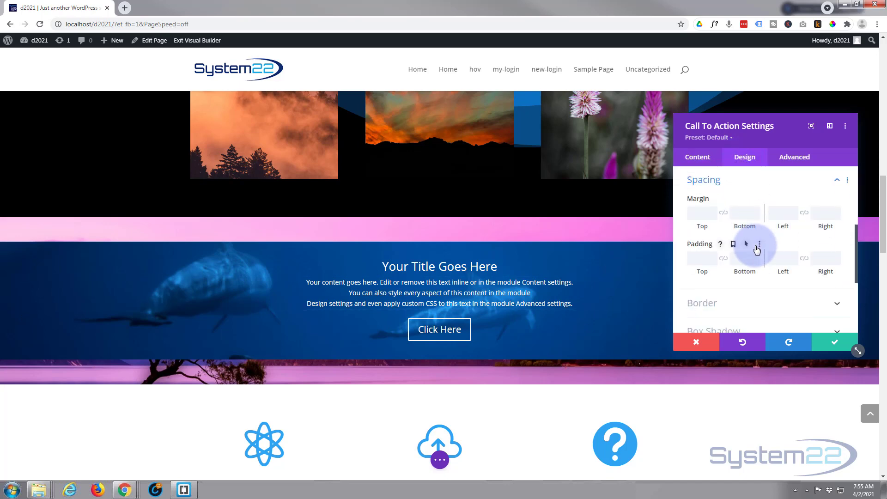
pyautogui.click(696, 259)
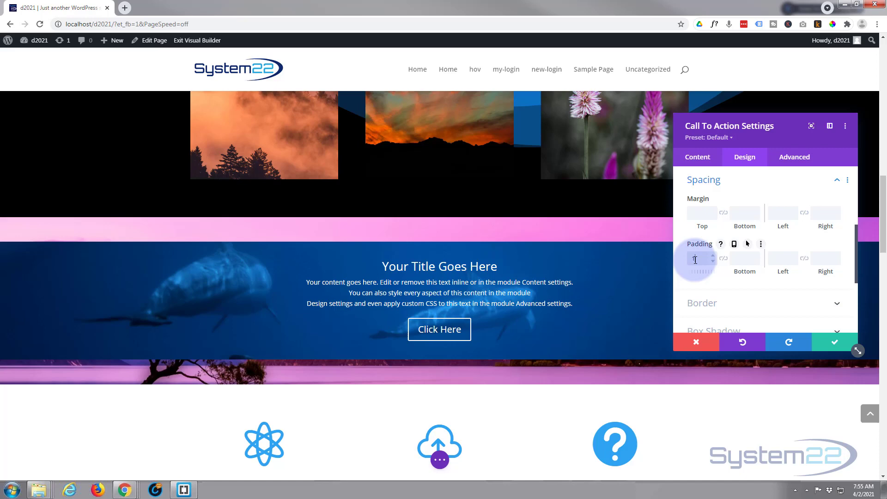
pyautogui.write('px')
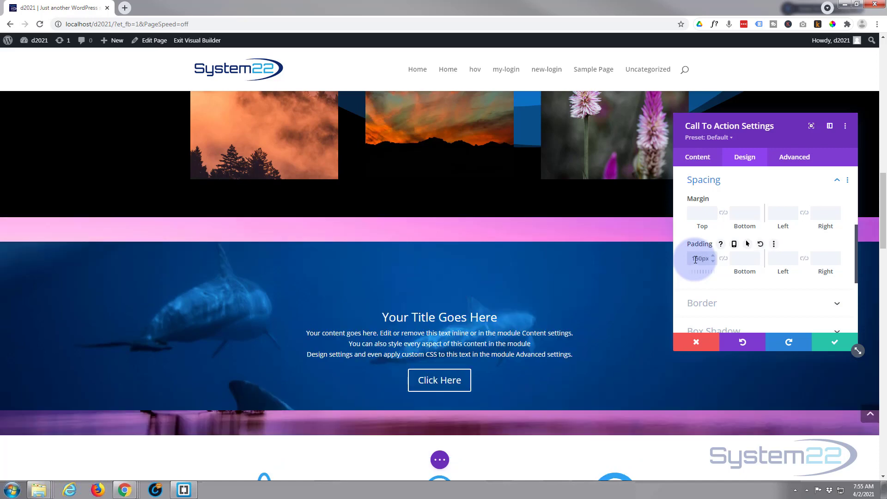
pyautogui.click(724, 259)
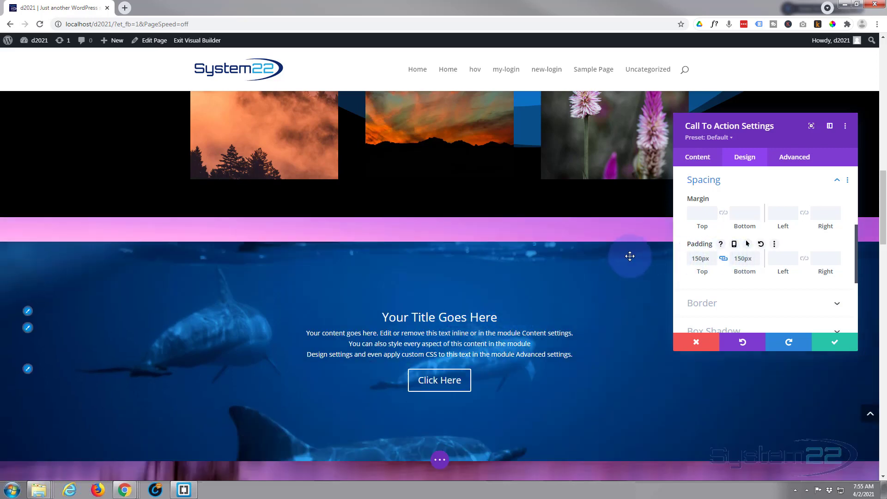
pyautogui.scroll(-2, 630, 258)
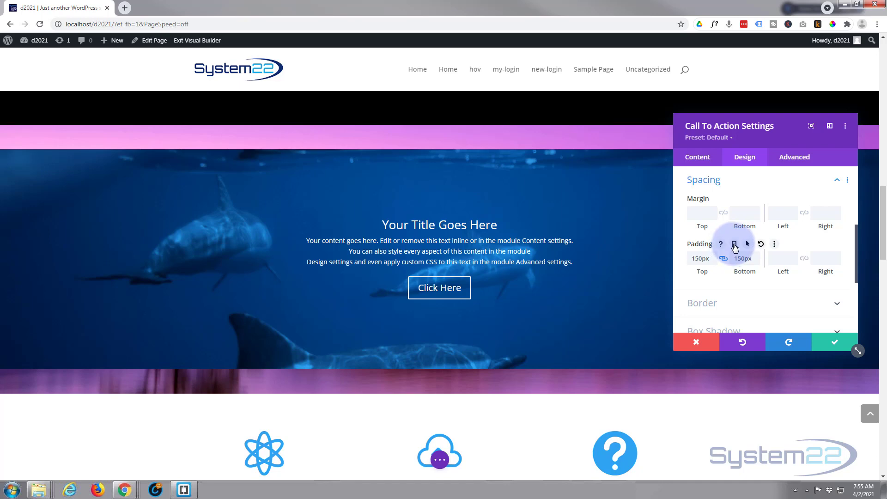
# Step: Turn on responsive padding, check the Tablet and Phone values, then return to Desktop
pyautogui.click(735, 245)
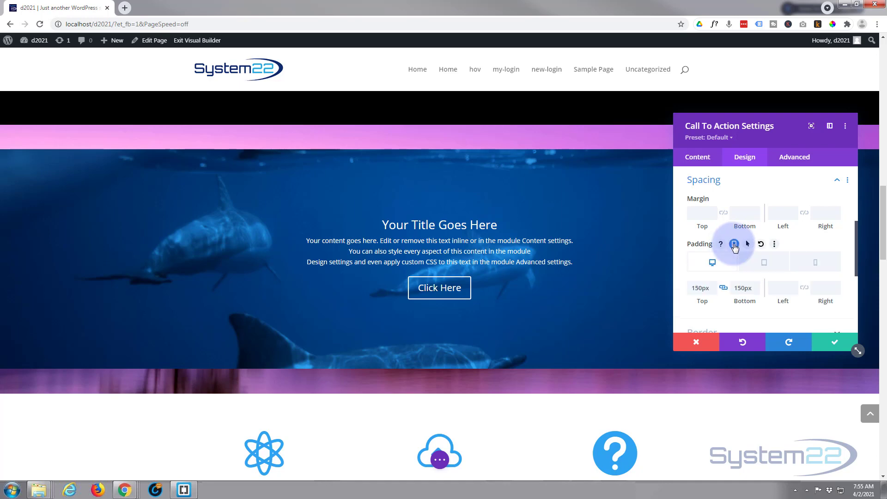
pyautogui.click(765, 264)
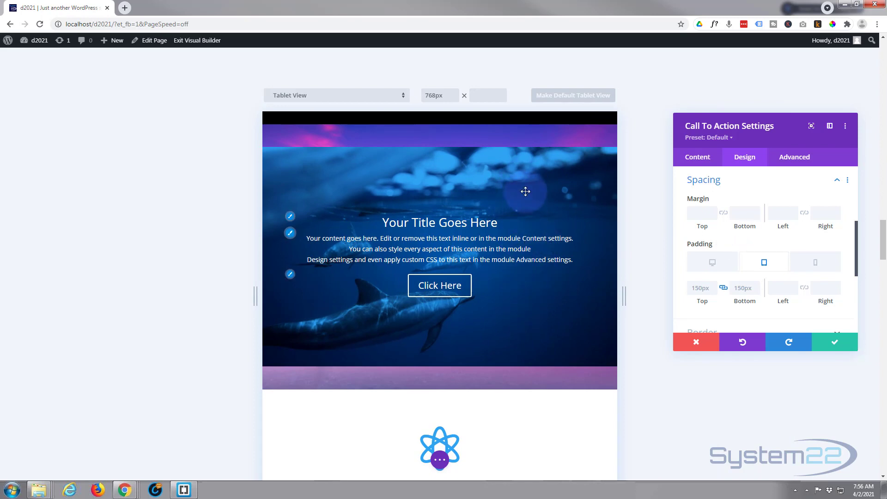
pyautogui.click(817, 265)
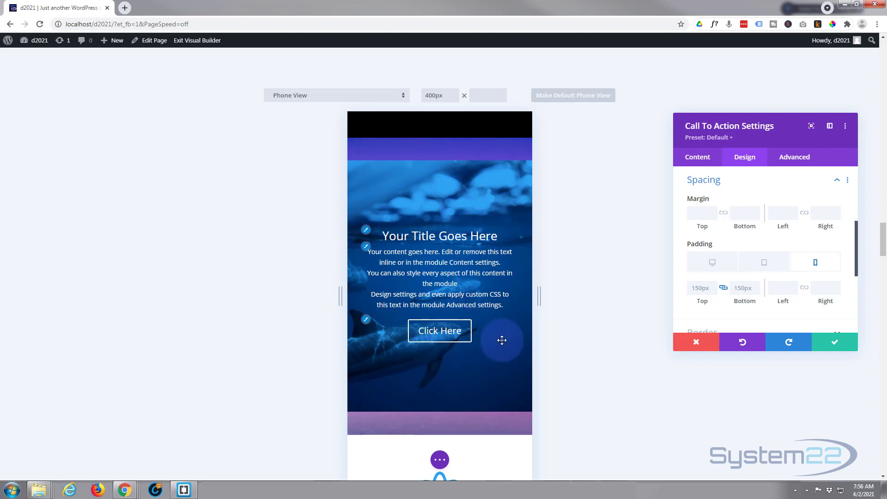
pyautogui.click(707, 265)
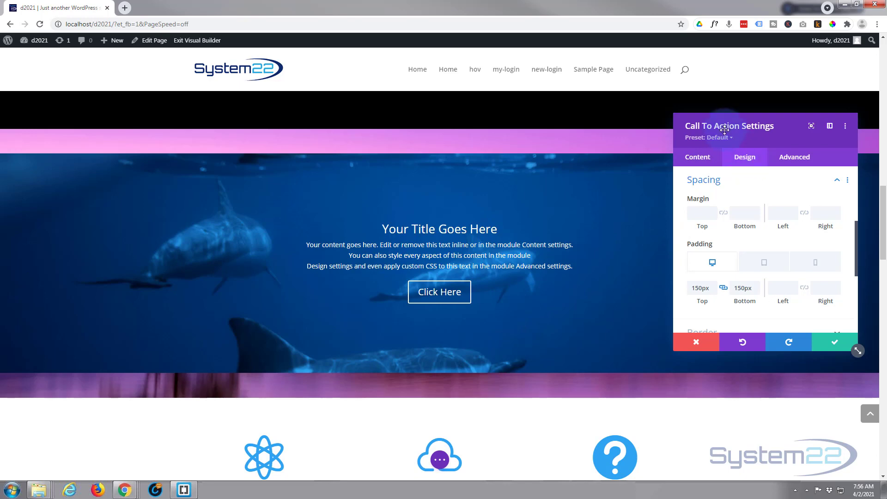
# Step: Under Filters, set the module's opacity to 0% normally and 100% on hover
pyautogui.scroll(-4, 746, 194)
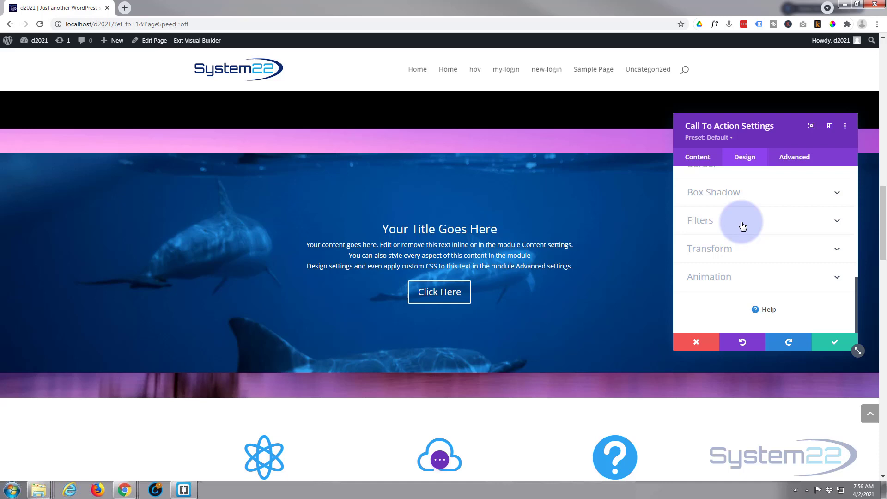
pyautogui.click(742, 226)
pyautogui.scroll(-4, 741, 221)
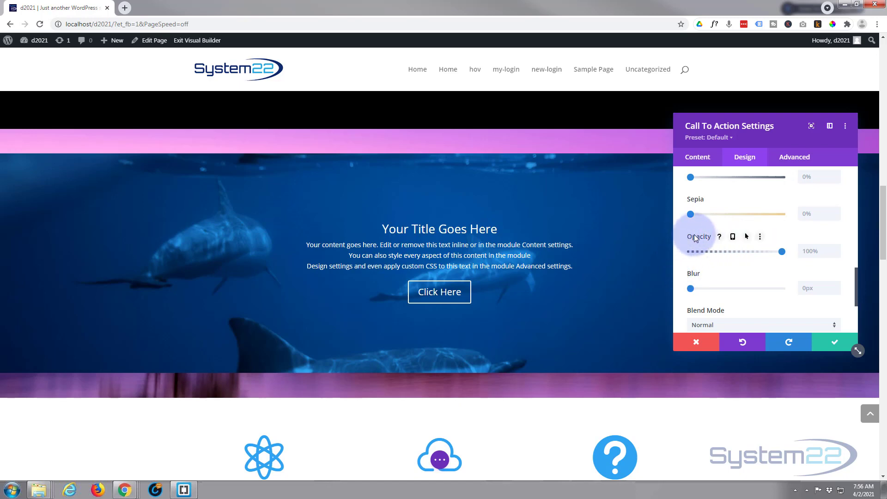
pyautogui.click(746, 237)
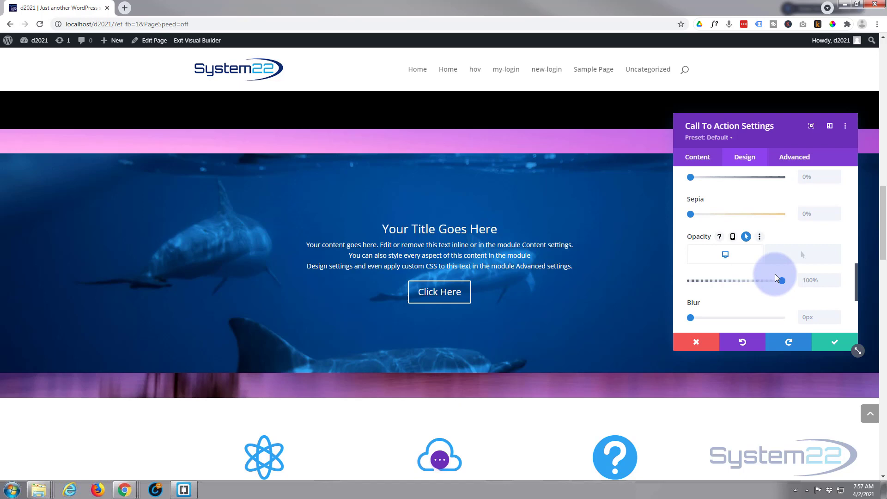
pyautogui.moveTo(782, 281); pyautogui.dragTo(679, 285)
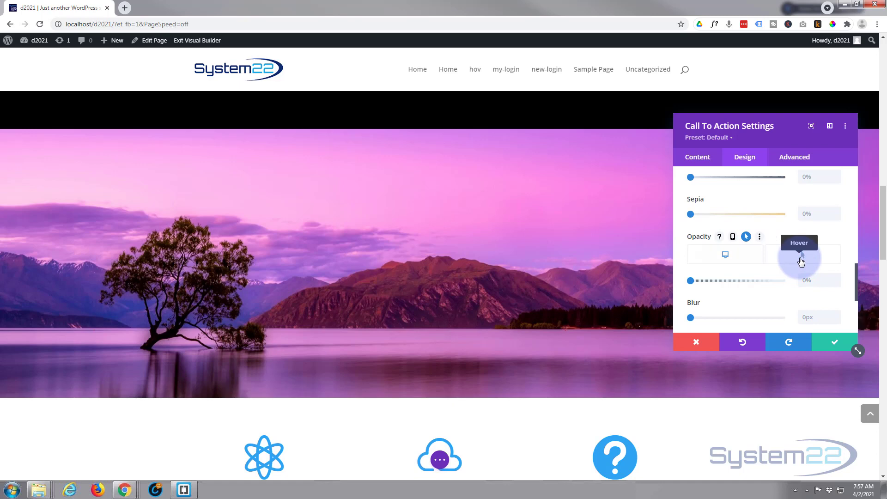
pyautogui.click(801, 260)
pyautogui.moveTo(691, 283); pyautogui.dragTo(793, 282)
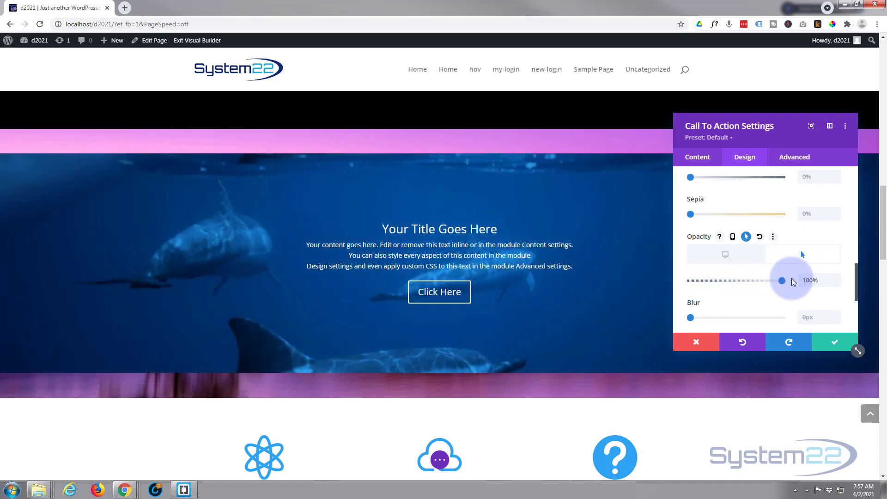
pyautogui.click(735, 262)
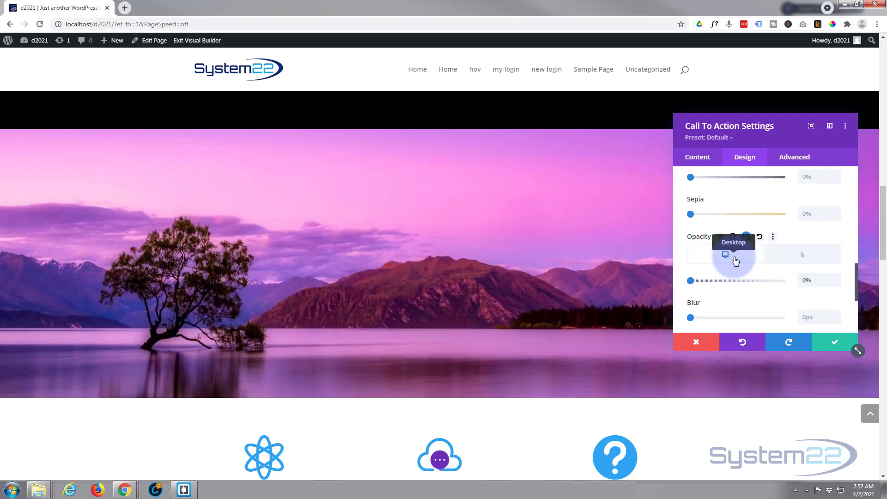
pyautogui.click(799, 258)
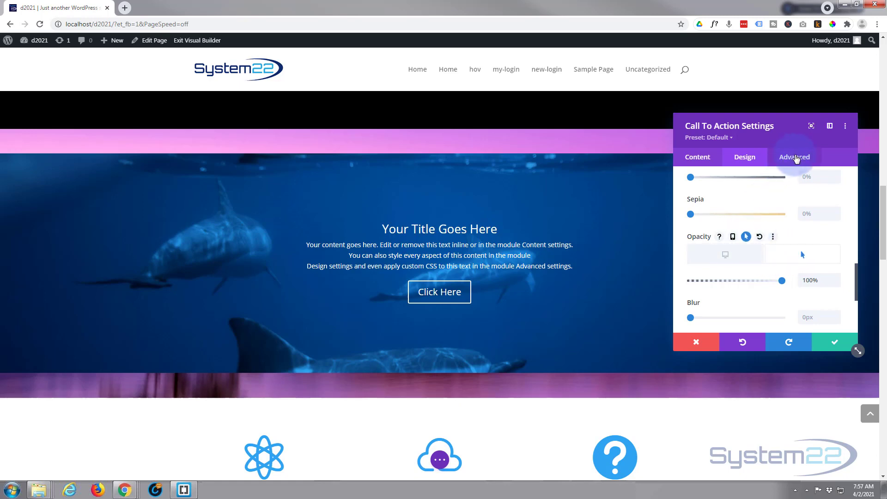
# Step: Under Advanced Transitions, set the duration to 1650ms with an Ease-In-Out speed curve
pyautogui.click(795, 162)
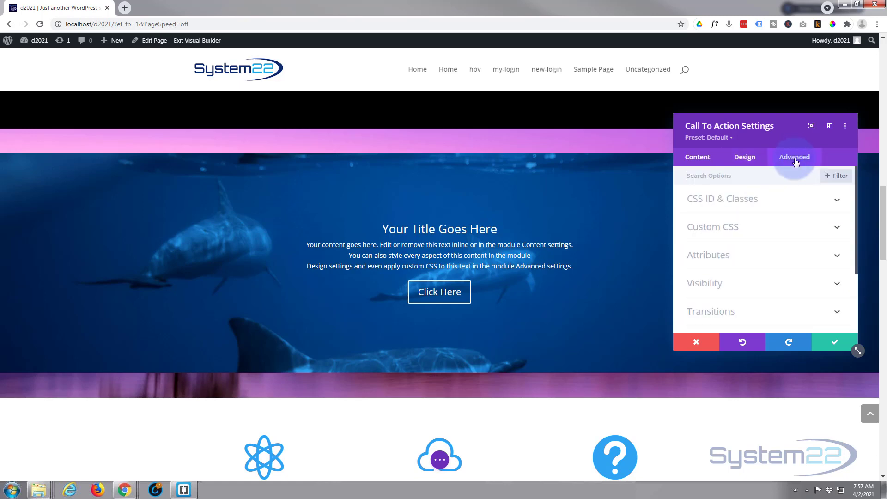
pyautogui.click(767, 312)
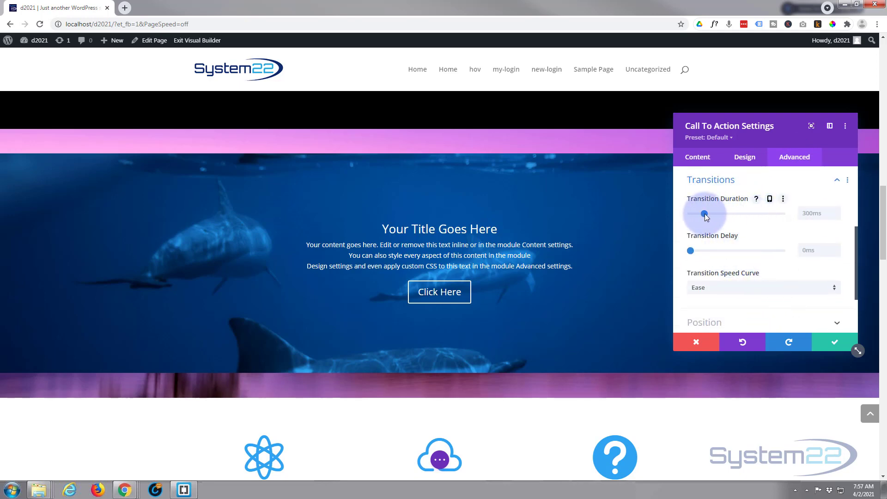
pyautogui.moveTo(705, 214); pyautogui.dragTo(748, 215)
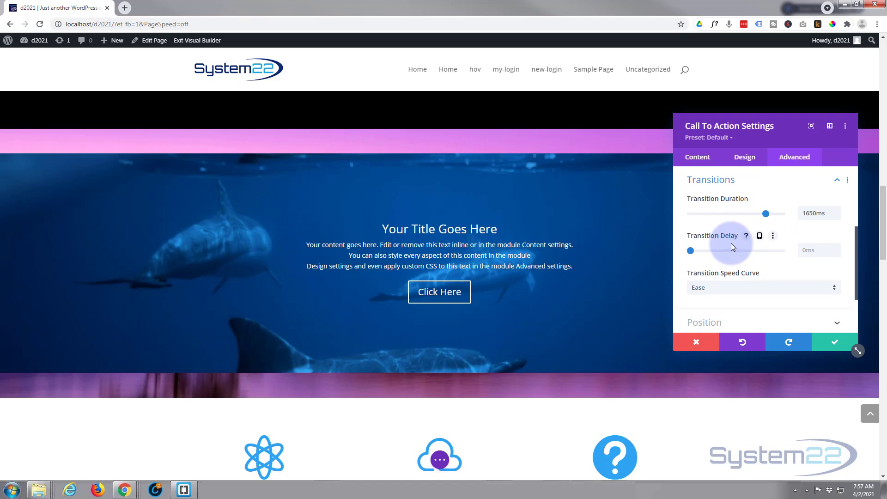
pyautogui.scroll(-1, 732, 245)
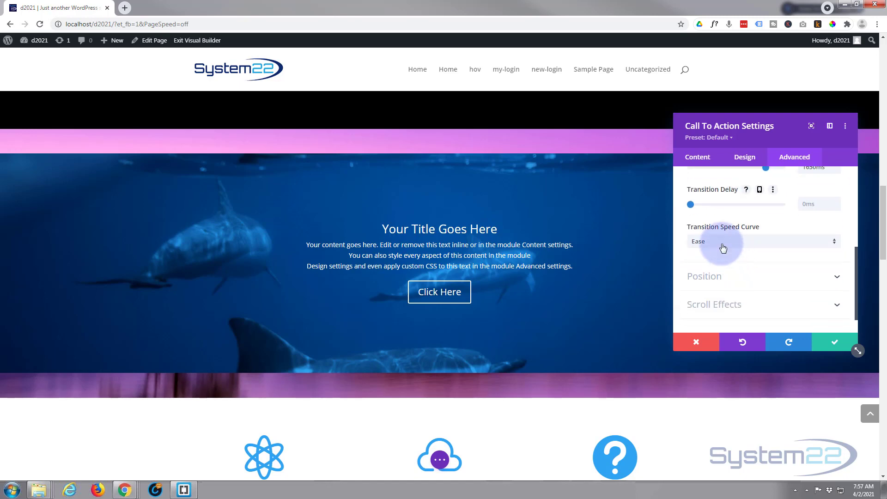
pyautogui.click(732, 242)
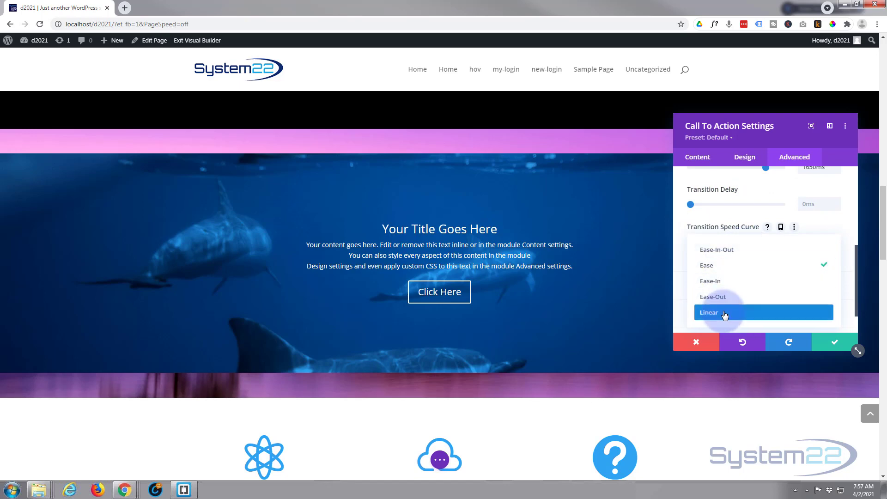
pyautogui.click(717, 250)
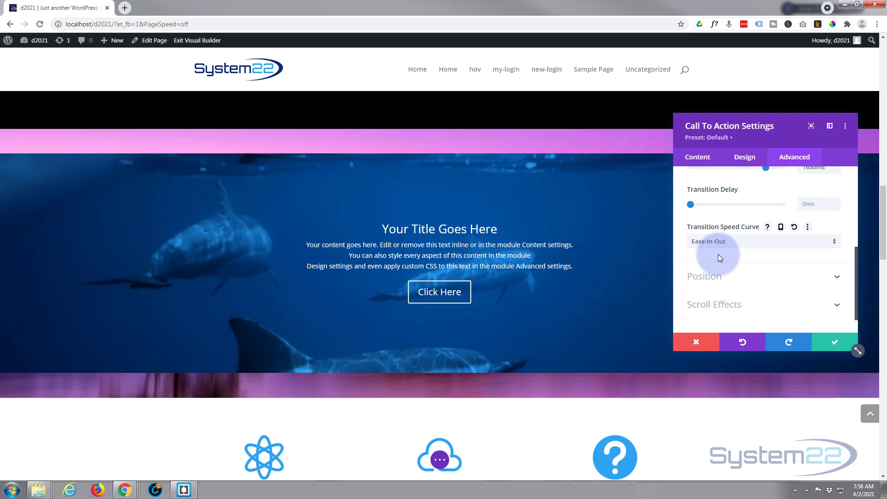
# Step: Save the call-to-action settings, undoing and redoing a stray change
pyautogui.click(838, 345)
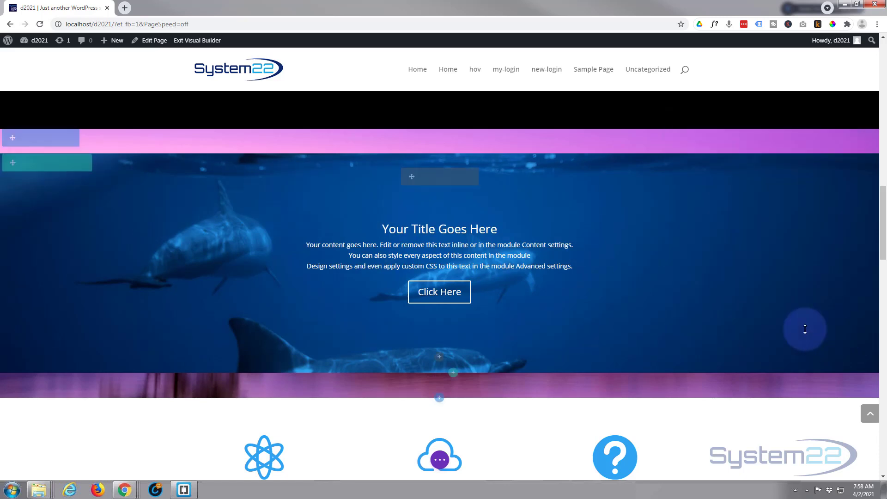
pyautogui.click(450, 178)
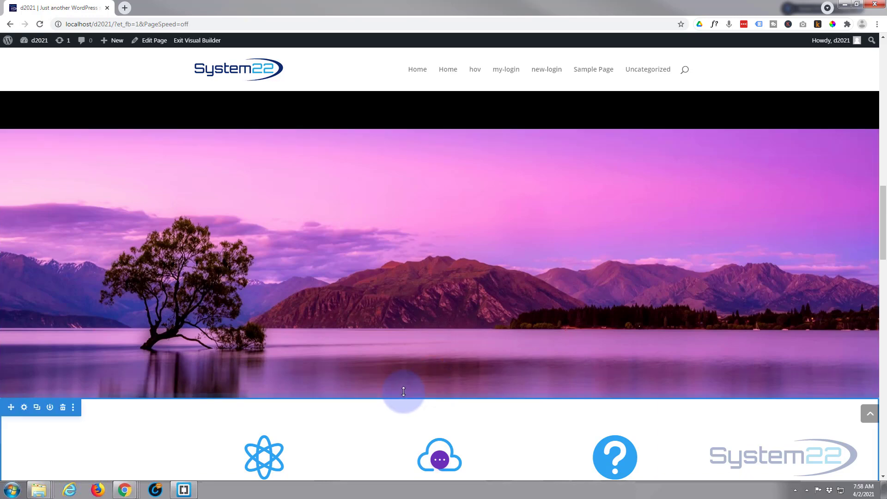
pyautogui.hotkey('ctrl', 'z')
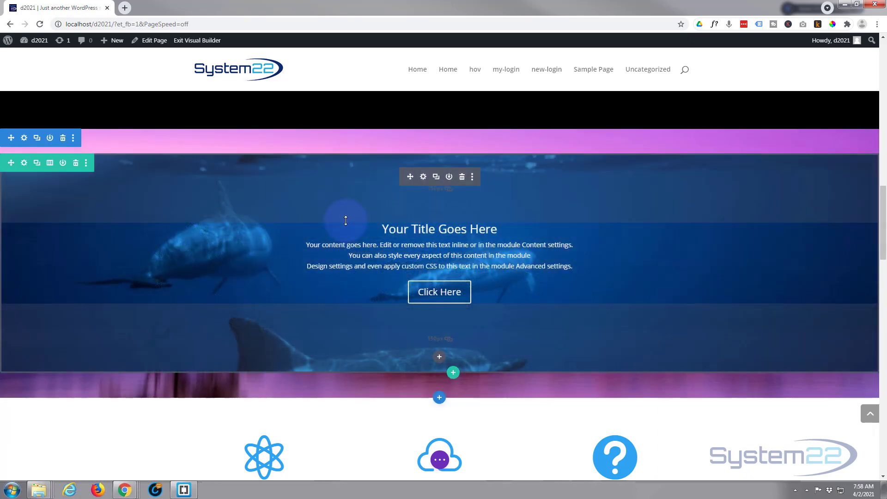
pyautogui.hotkey('ctrl', 'shift', 'z')
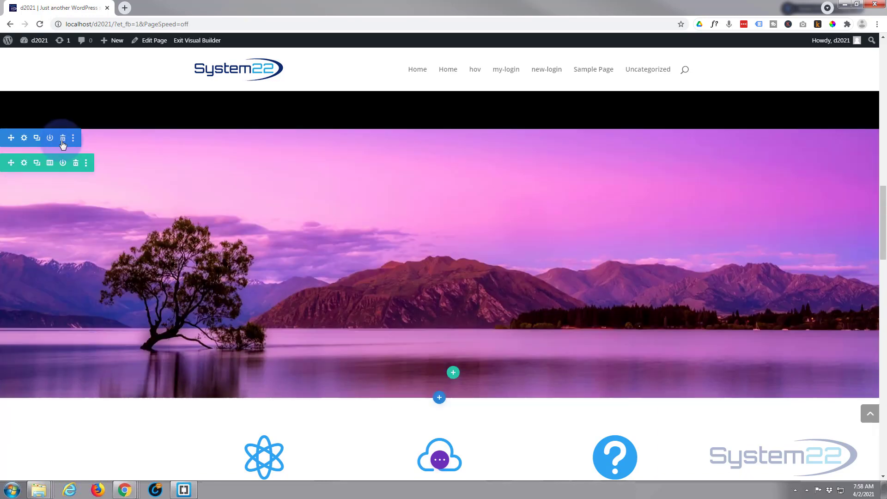
# Step: Set the lake section's top and bottom padding to 0px and save the section
pyautogui.click(25, 139)
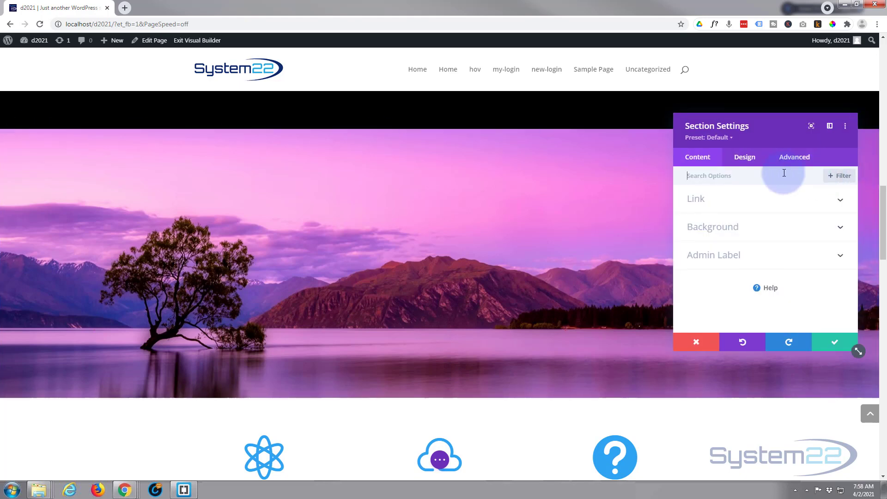
pyautogui.click(749, 159)
pyautogui.click(743, 226)
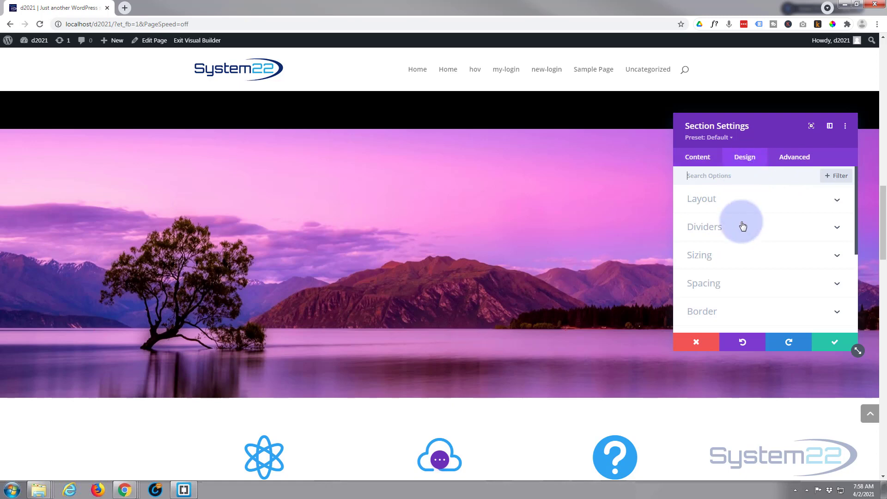
pyautogui.click(755, 290)
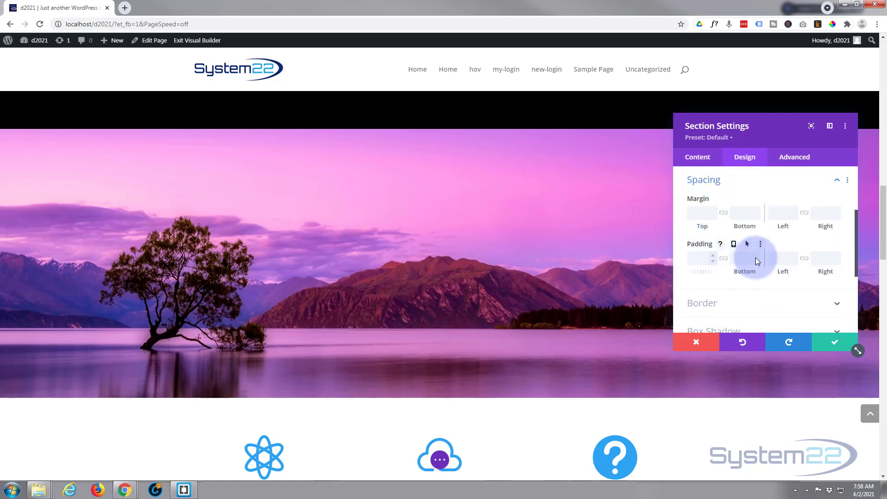
pyautogui.click(701, 259)
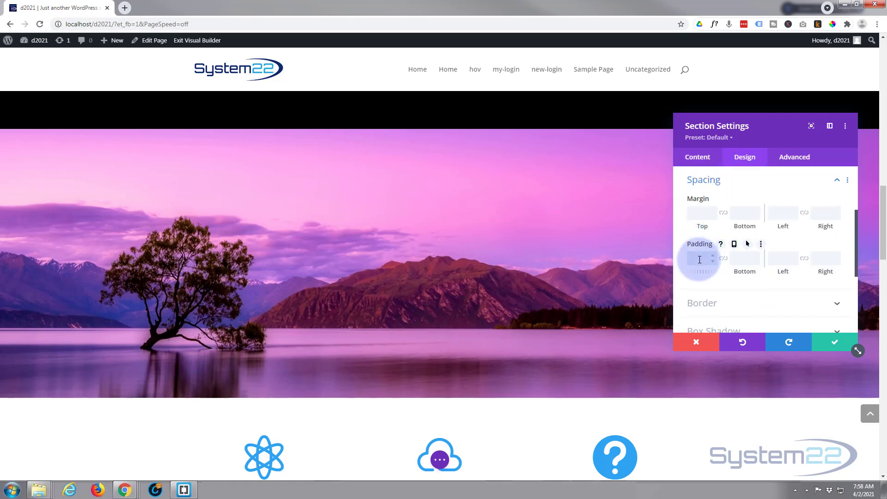
pyautogui.write('0')
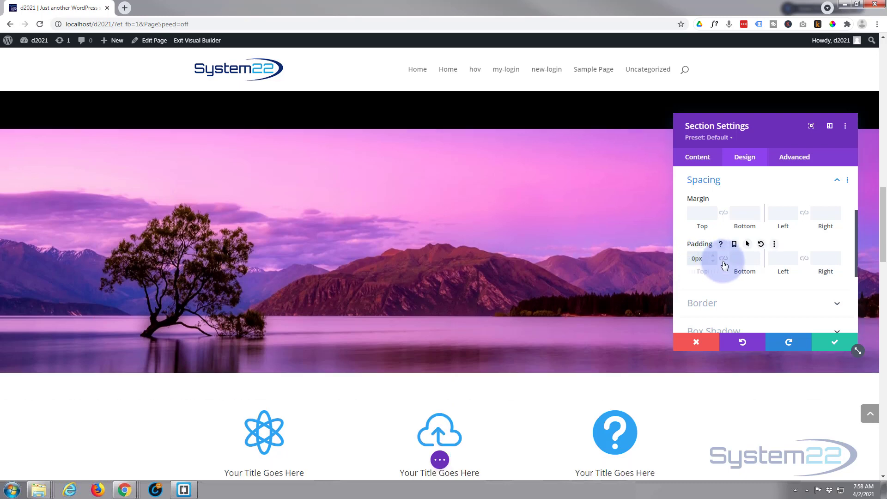
pyautogui.click(724, 260)
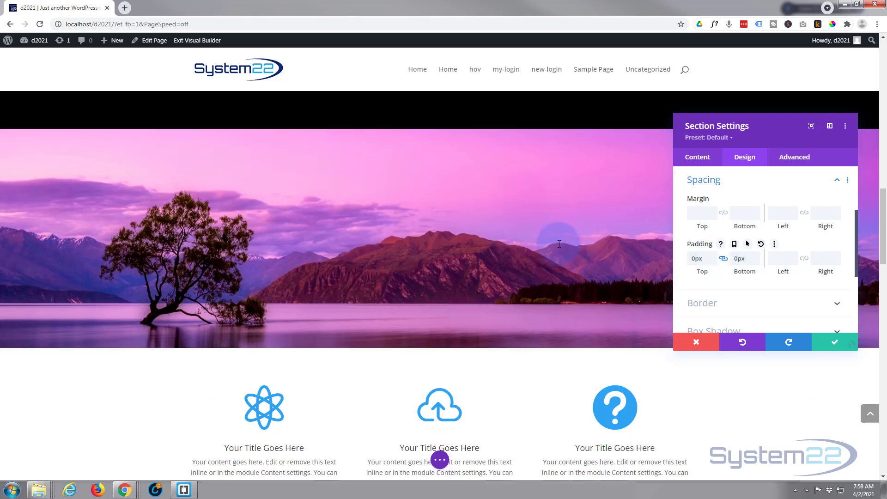
pyautogui.click(835, 343)
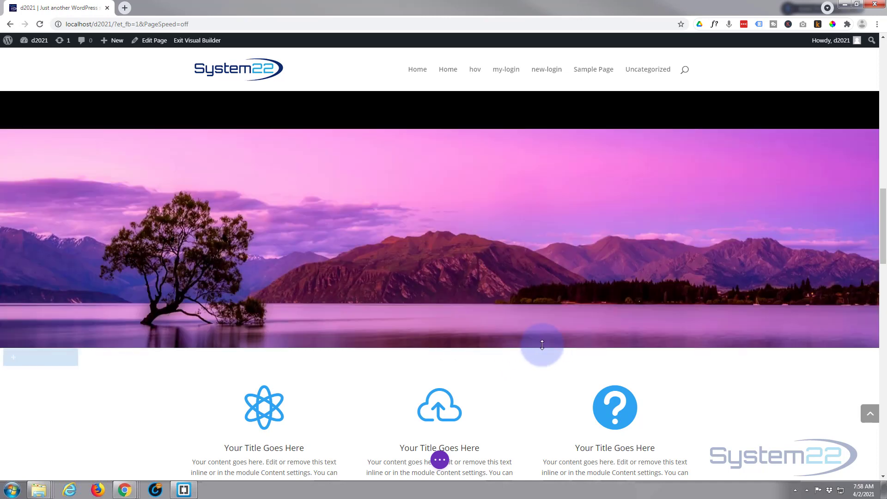
# Step: Save the page, exit to the live site, and hover the lake banner to reveal the dolphin panel
pyautogui.click(440, 460)
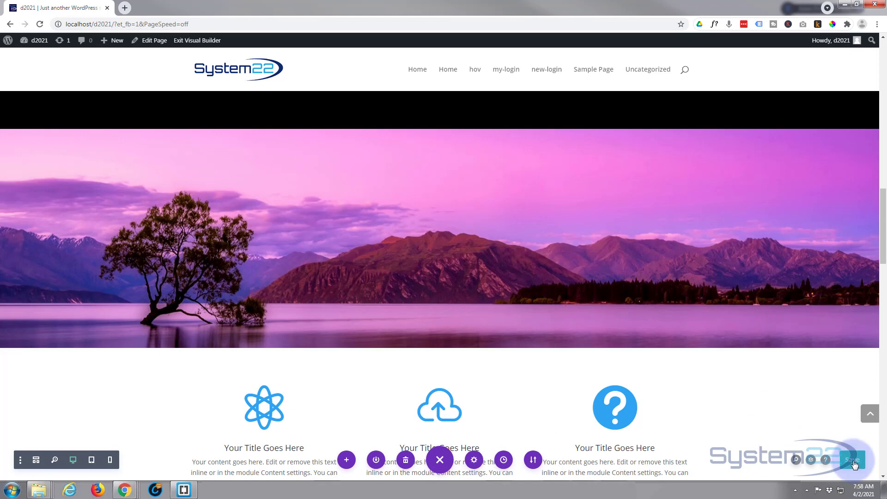
pyautogui.click(195, 42)
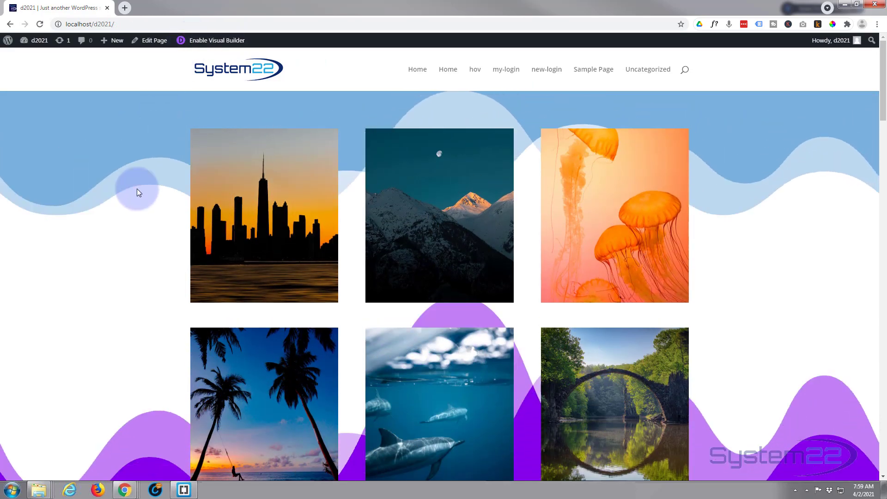
pyautogui.scroll(-4, 137, 189)
pyautogui.scroll(-9, 137, 188)
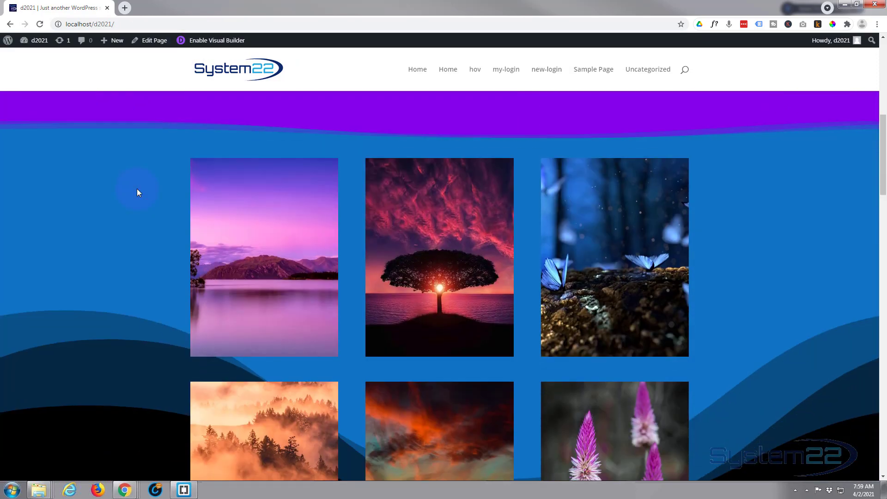
pyautogui.scroll(-4, 137, 189)
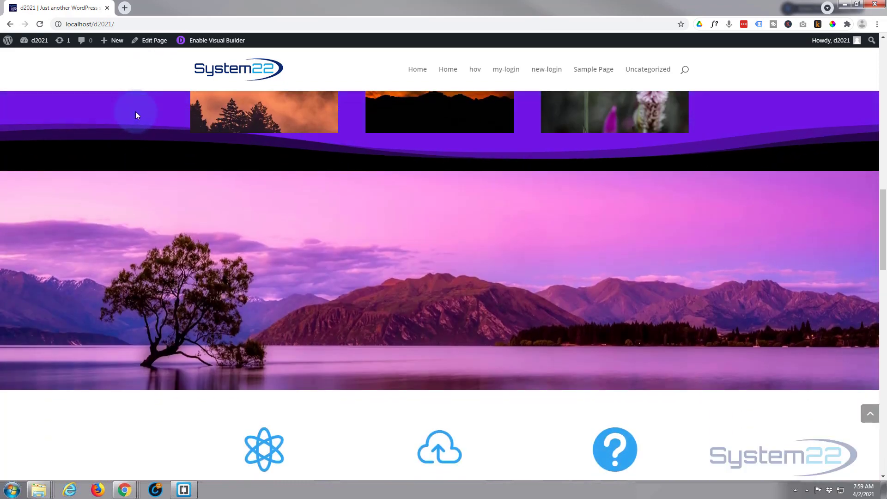
pyautogui.moveTo(311, 298)
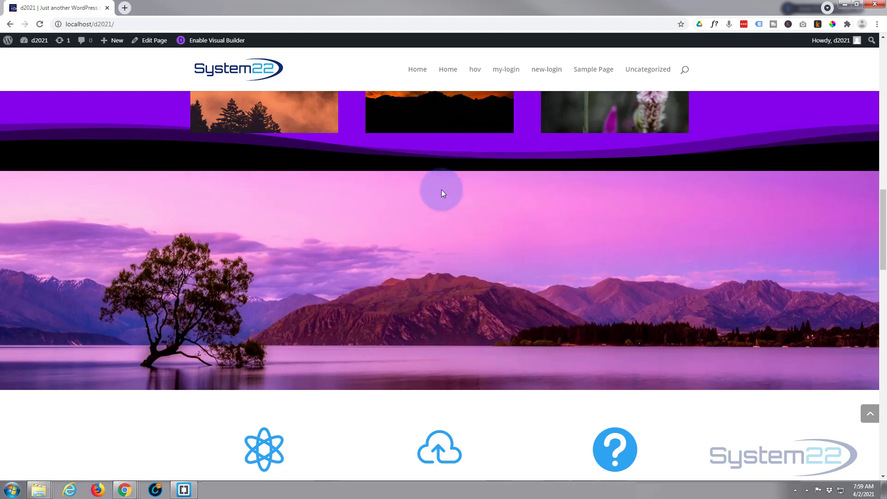
pyautogui.moveTo(441, 208)
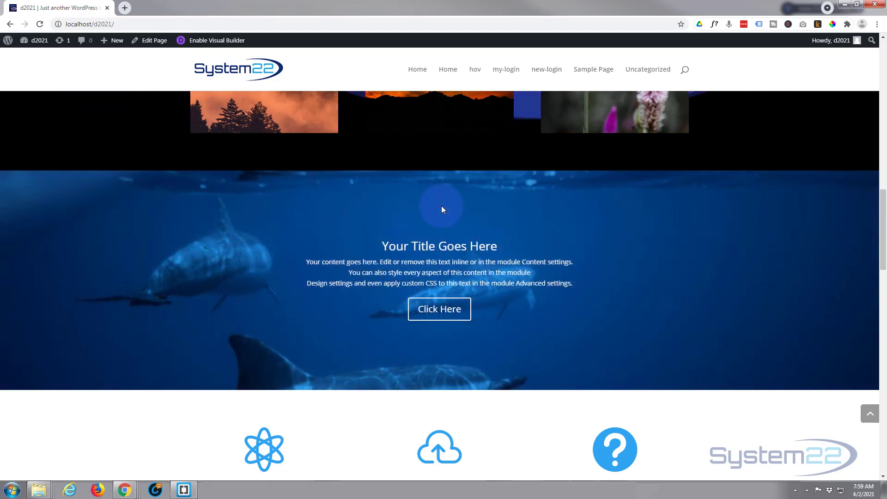